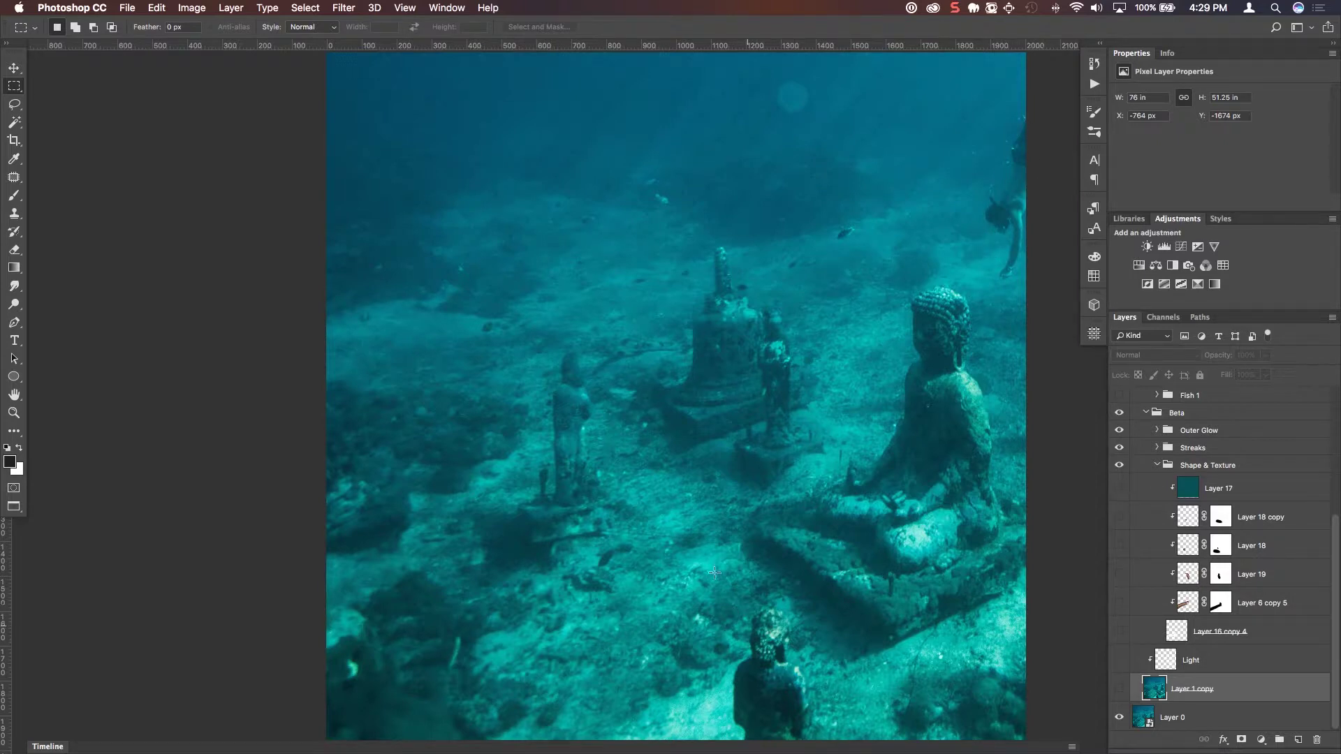
Show Layer 1 copy so the small standing statue left of centre disappears.
click(1119, 689)
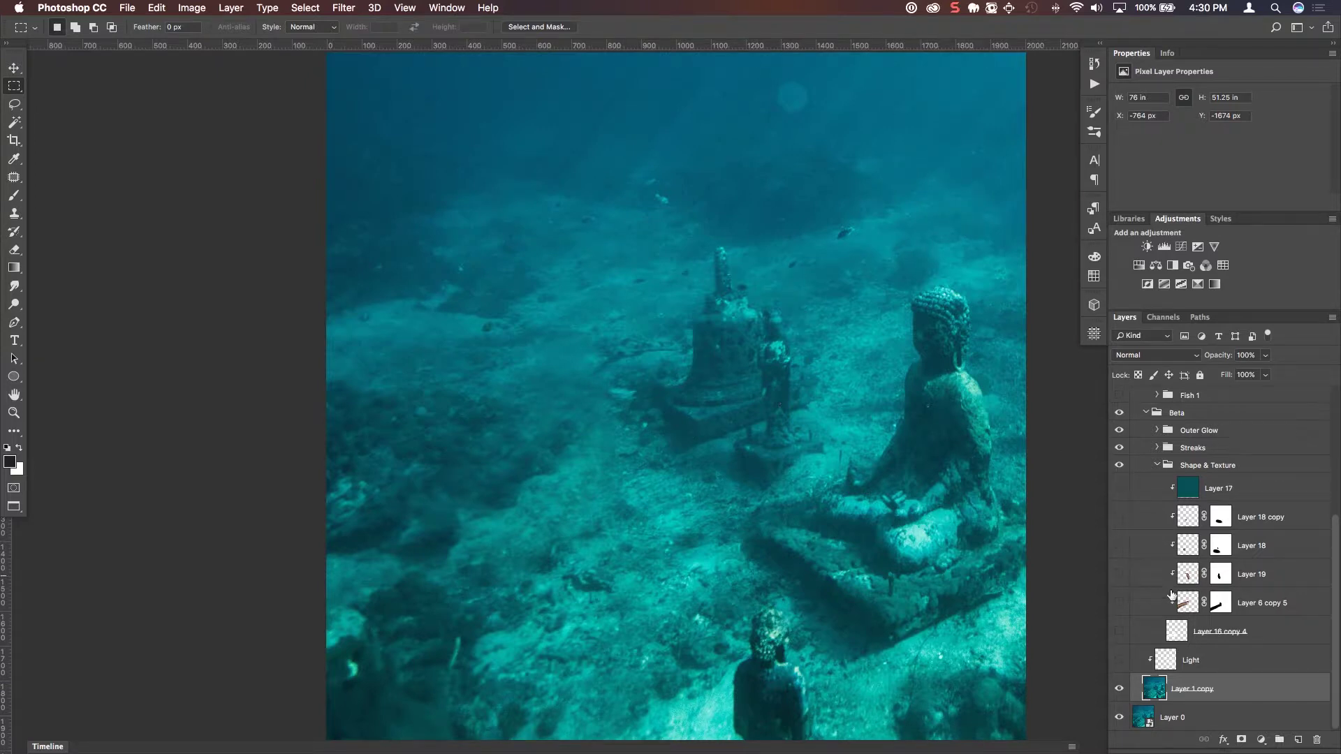
Turn on Layer 16 copy 4 and Layer 6 copy 5 to show the white Beta shape with a rocky bar.
click(1118, 632)
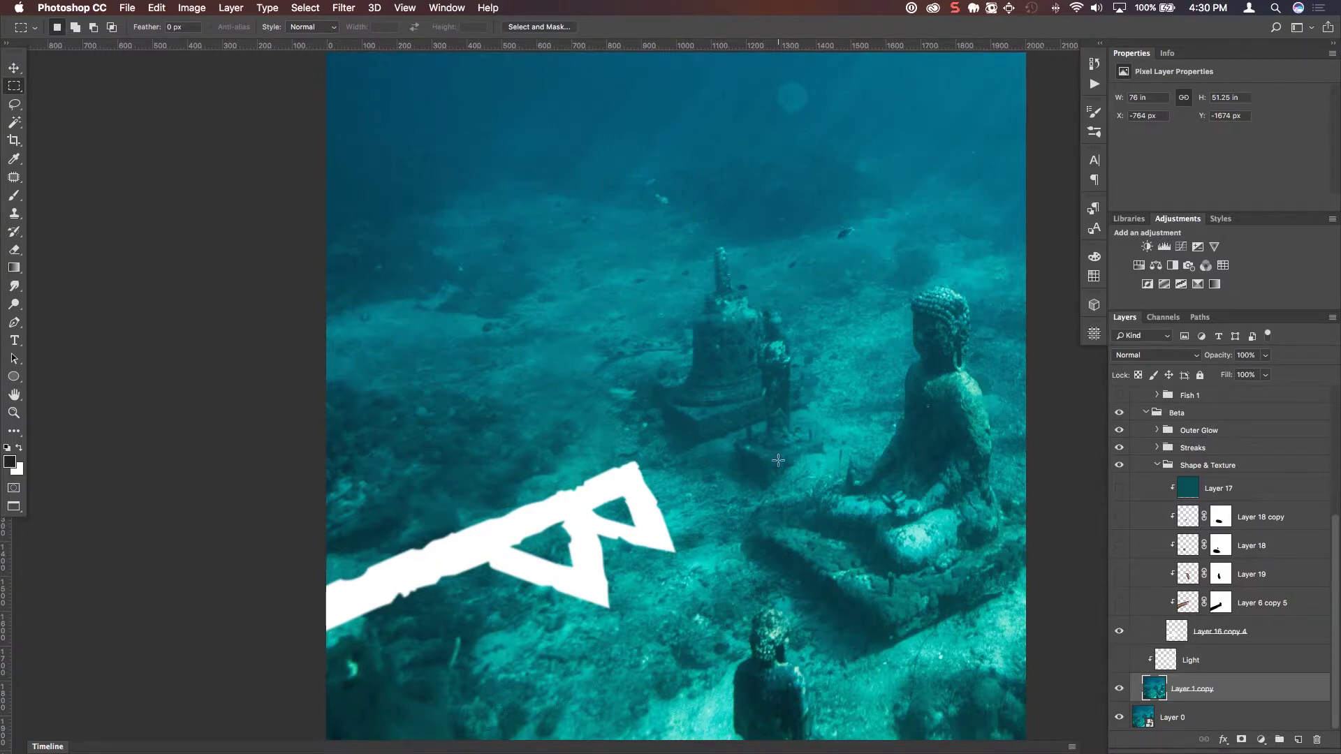
click(1119, 604)
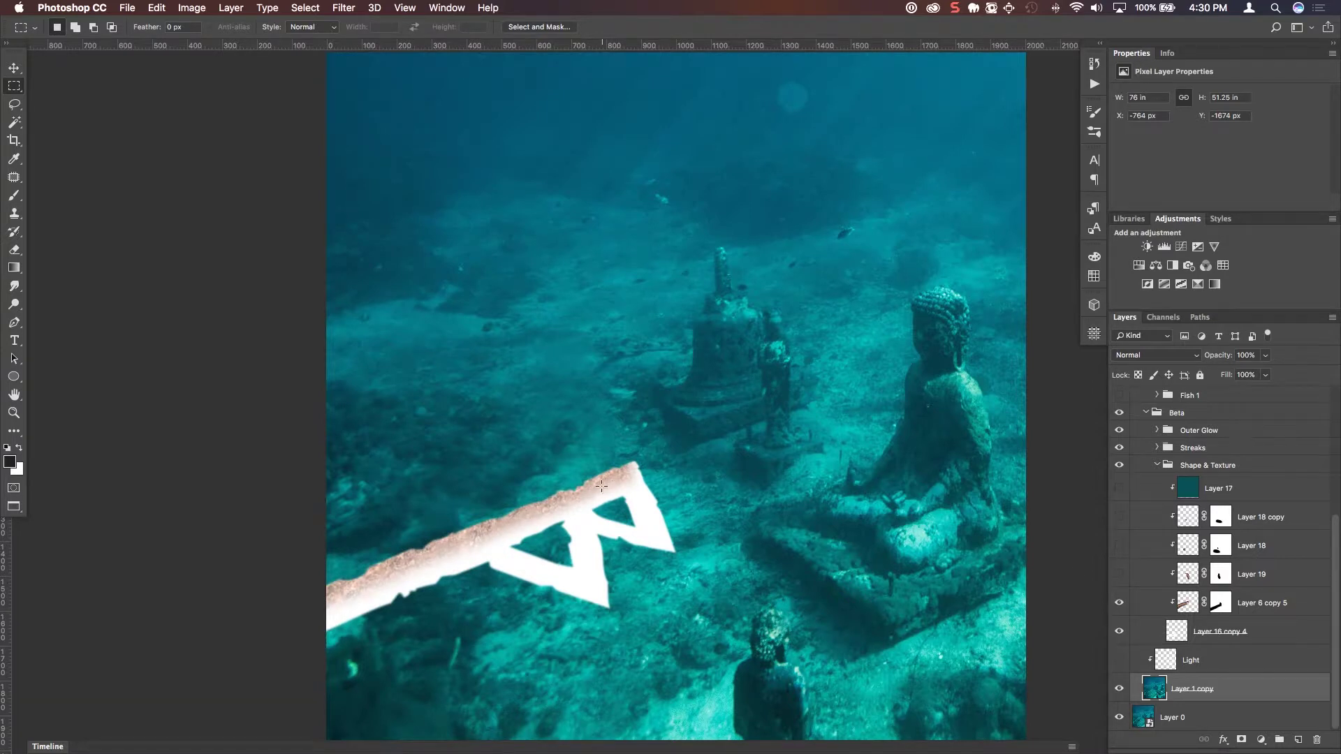
Enable Layers 19, 18, 18 copy and 17 to texture the whole Beta triangle in stone-white.
click(1120, 574)
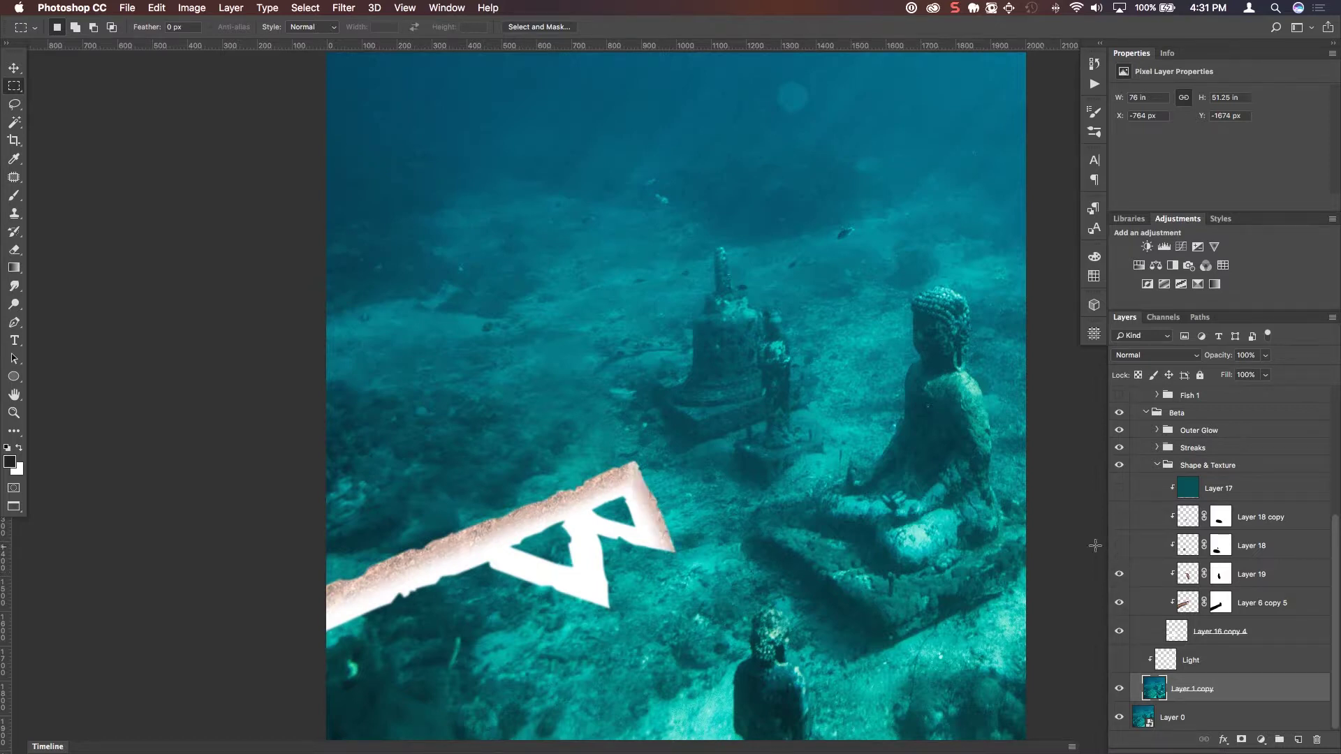
click(1119, 545)
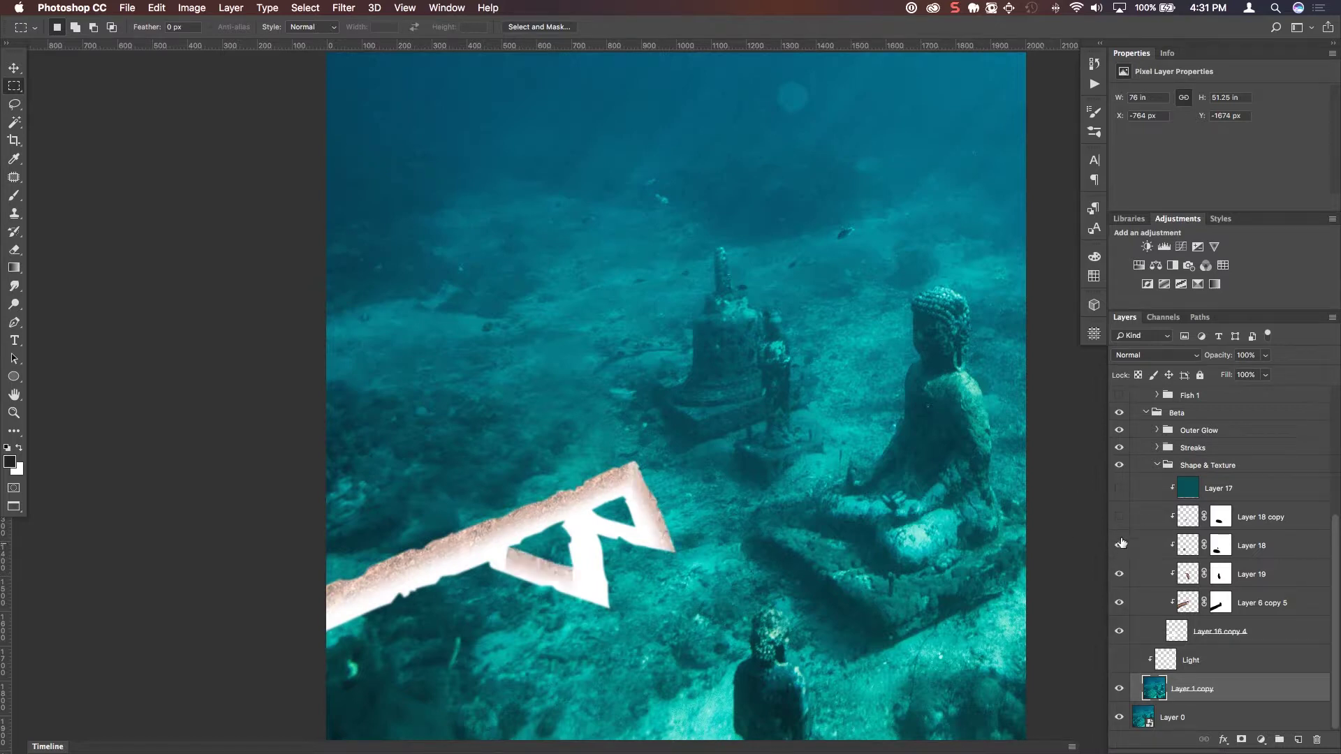
click(1120, 518)
click(1118, 488)
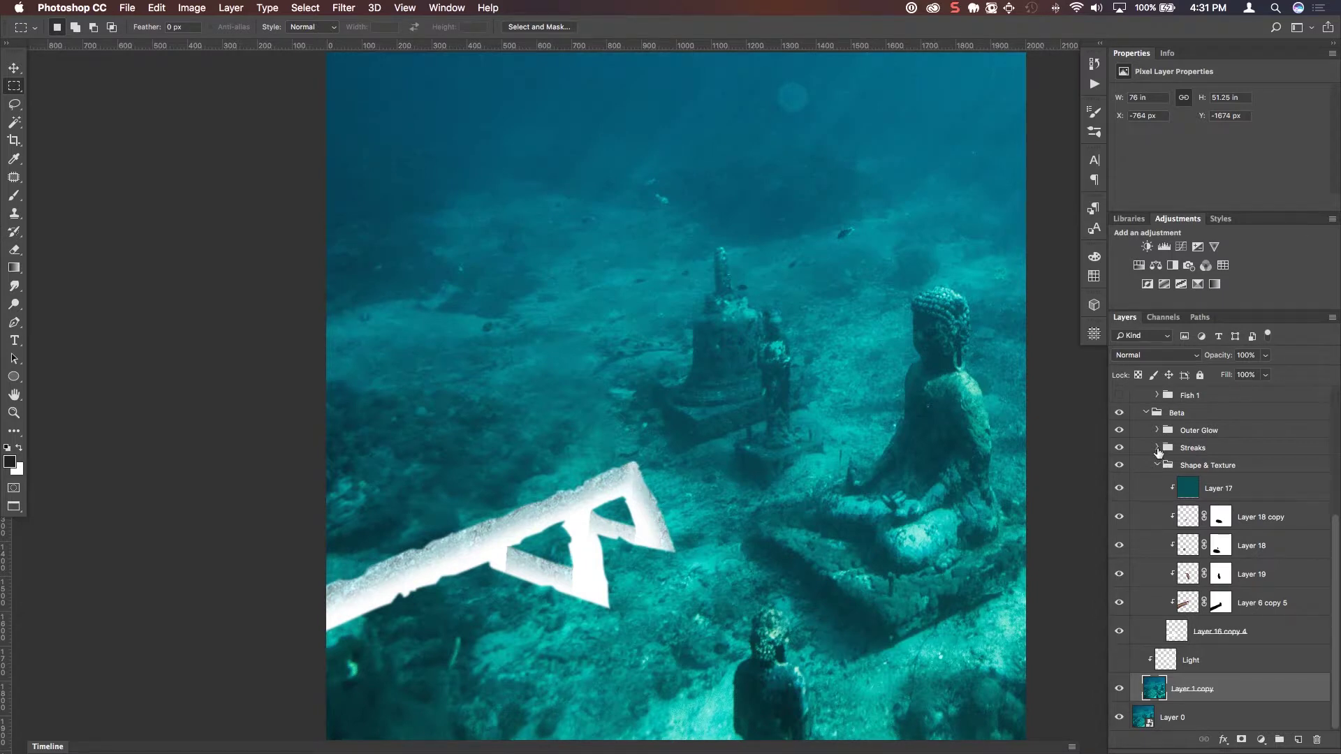
click(1156, 448)
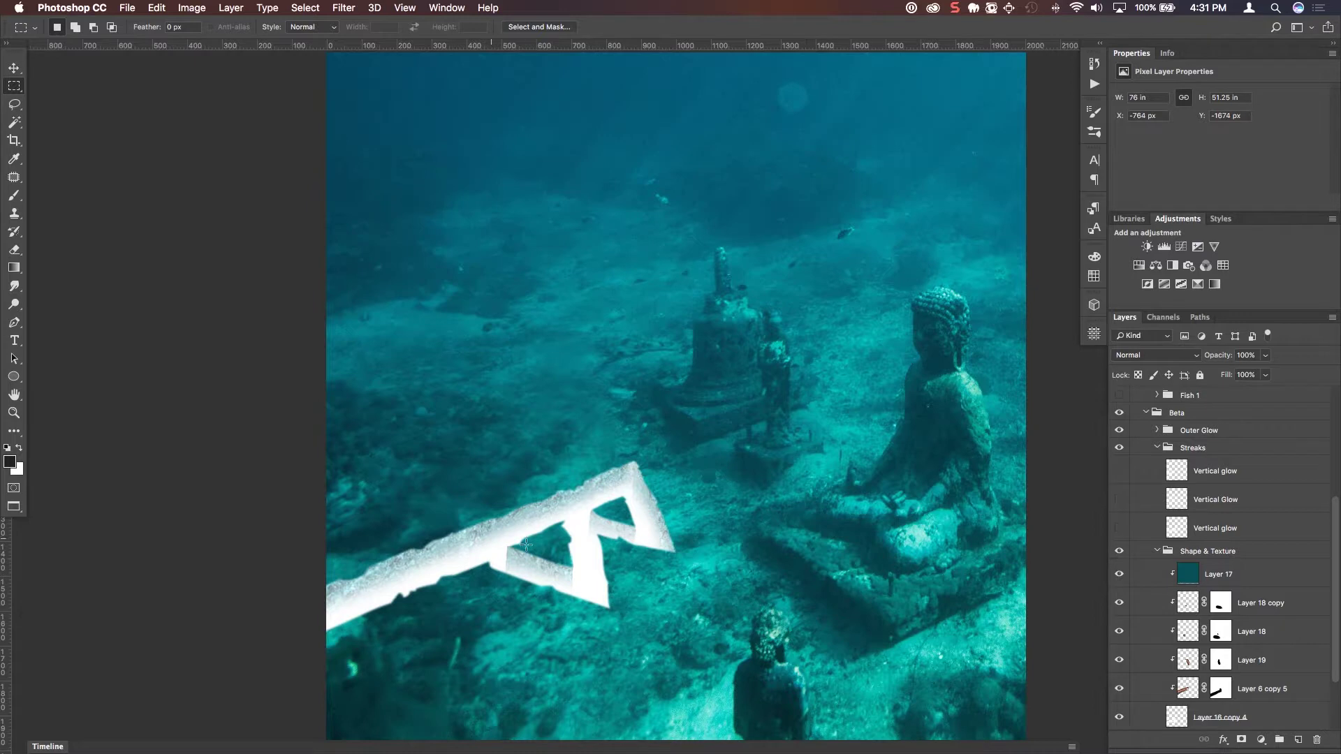
Turn on all three Vertical glow layers in the Streaks group, then collapse the group.
click(1119, 529)
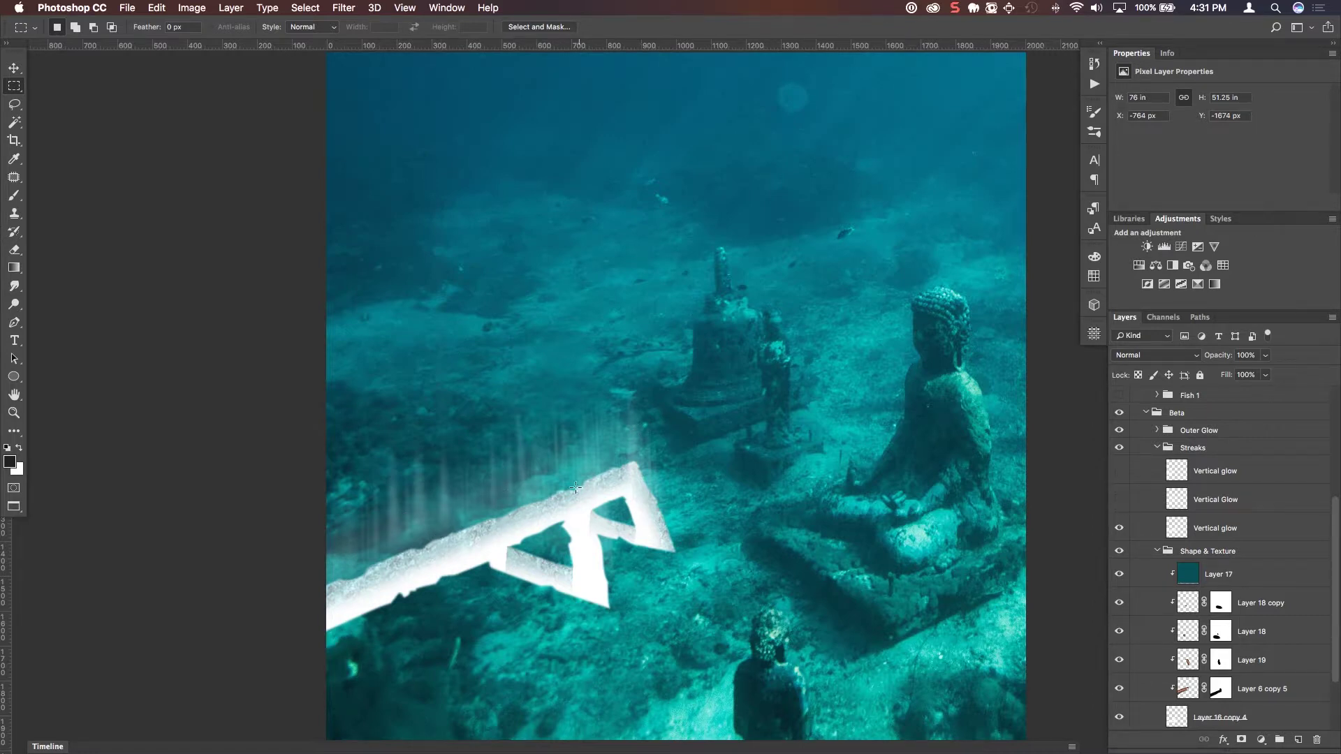
click(1119, 499)
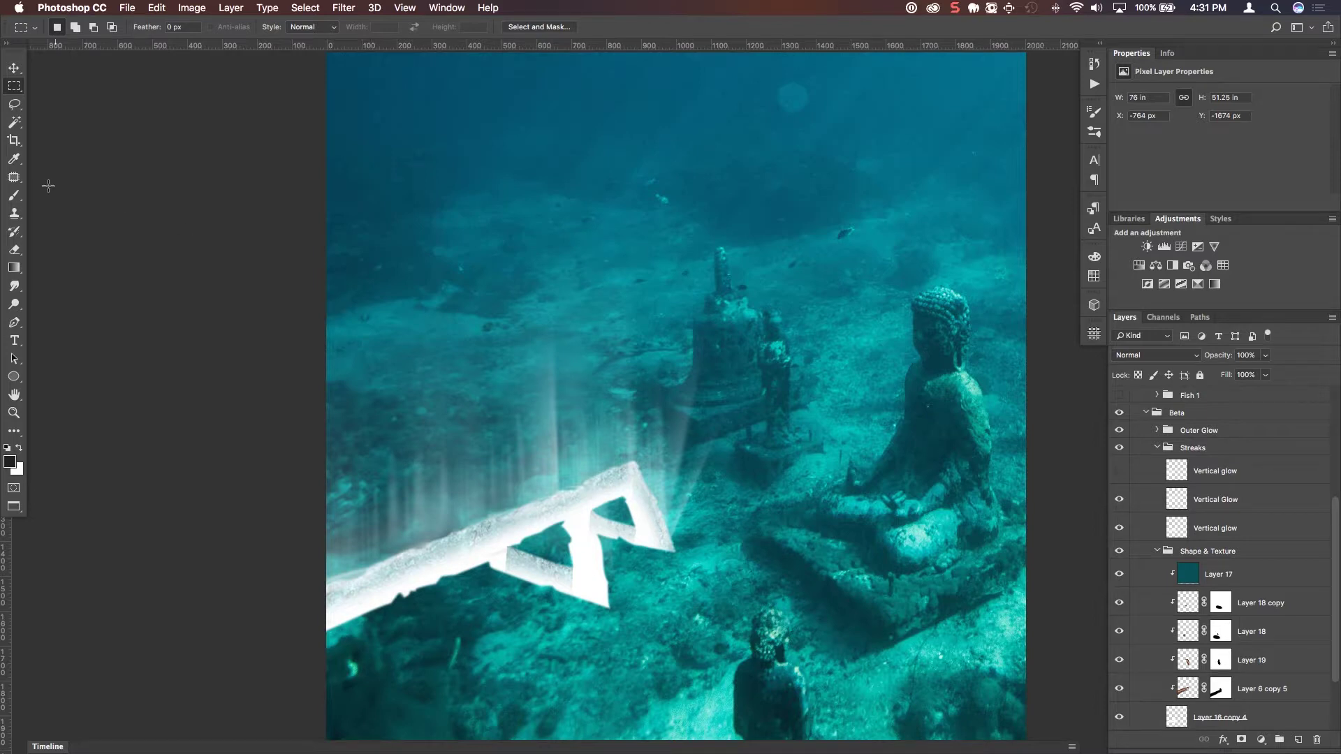
click(15, 196)
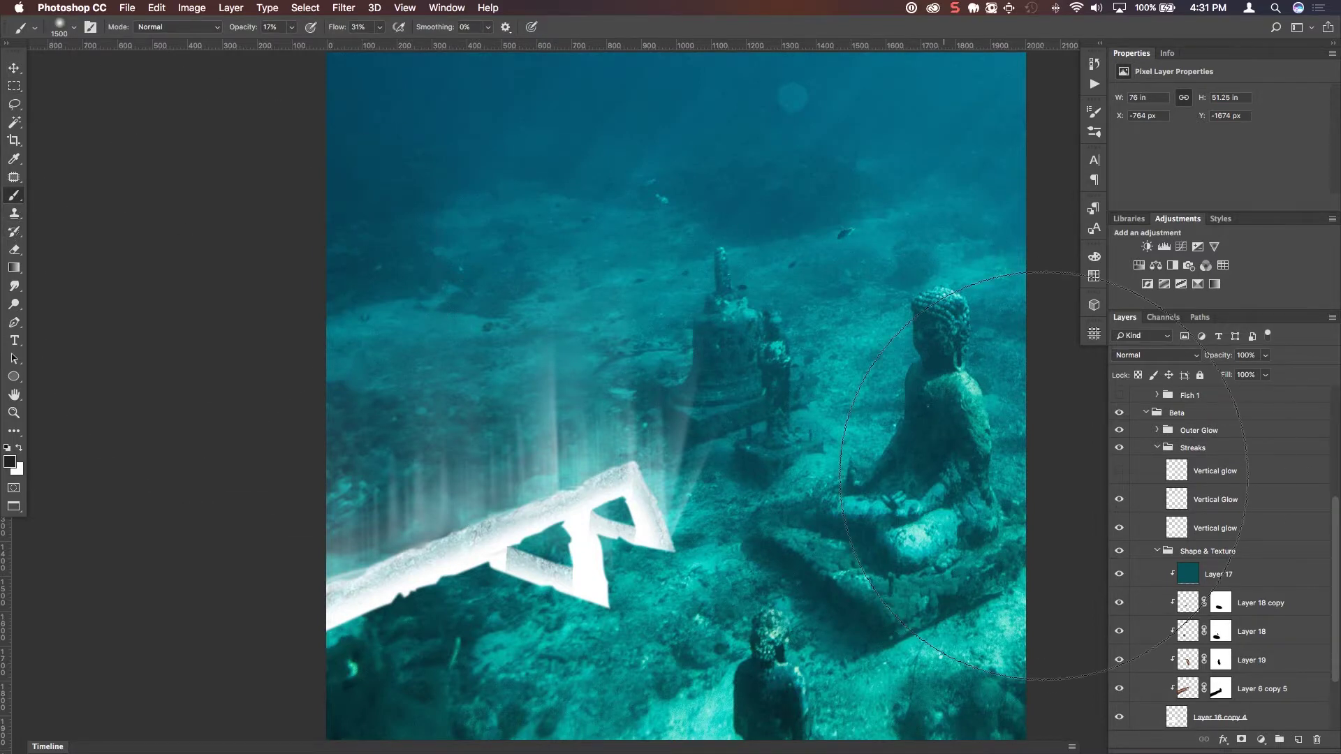
click(1119, 470)
key(v)
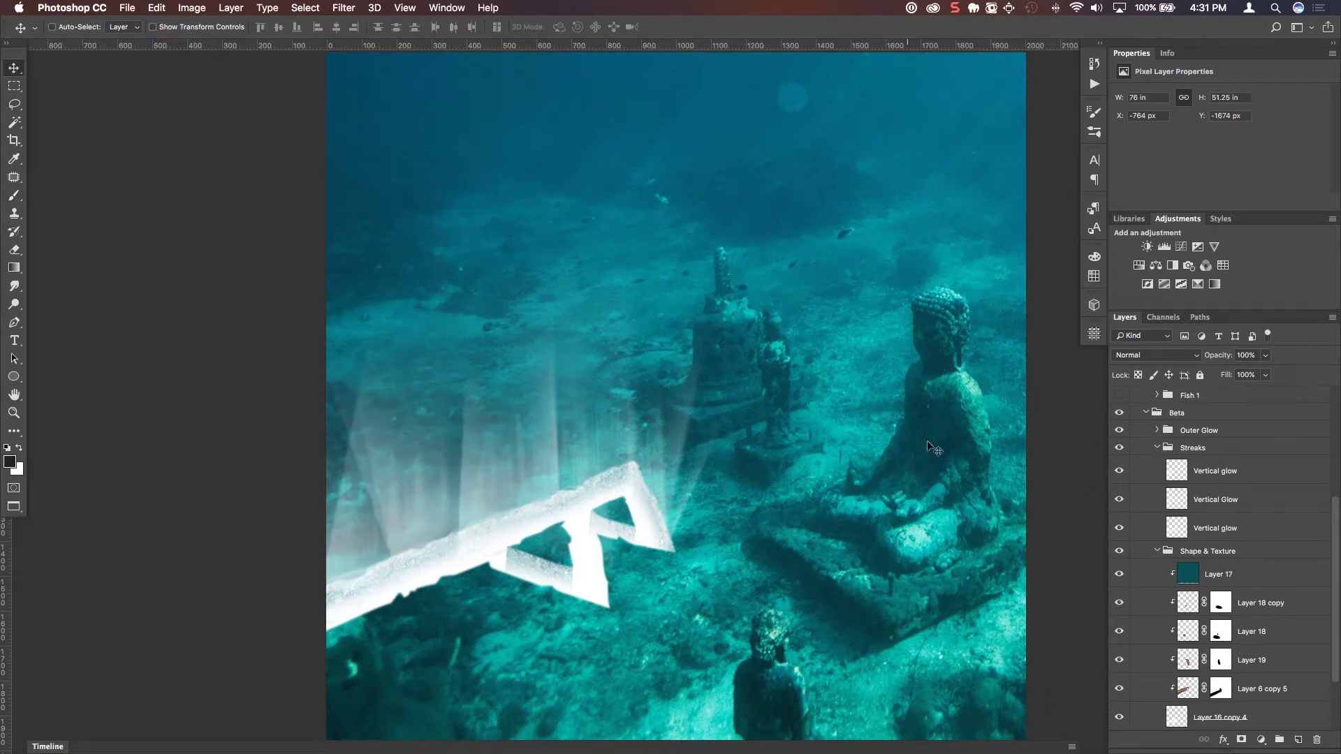
click(1157, 447)
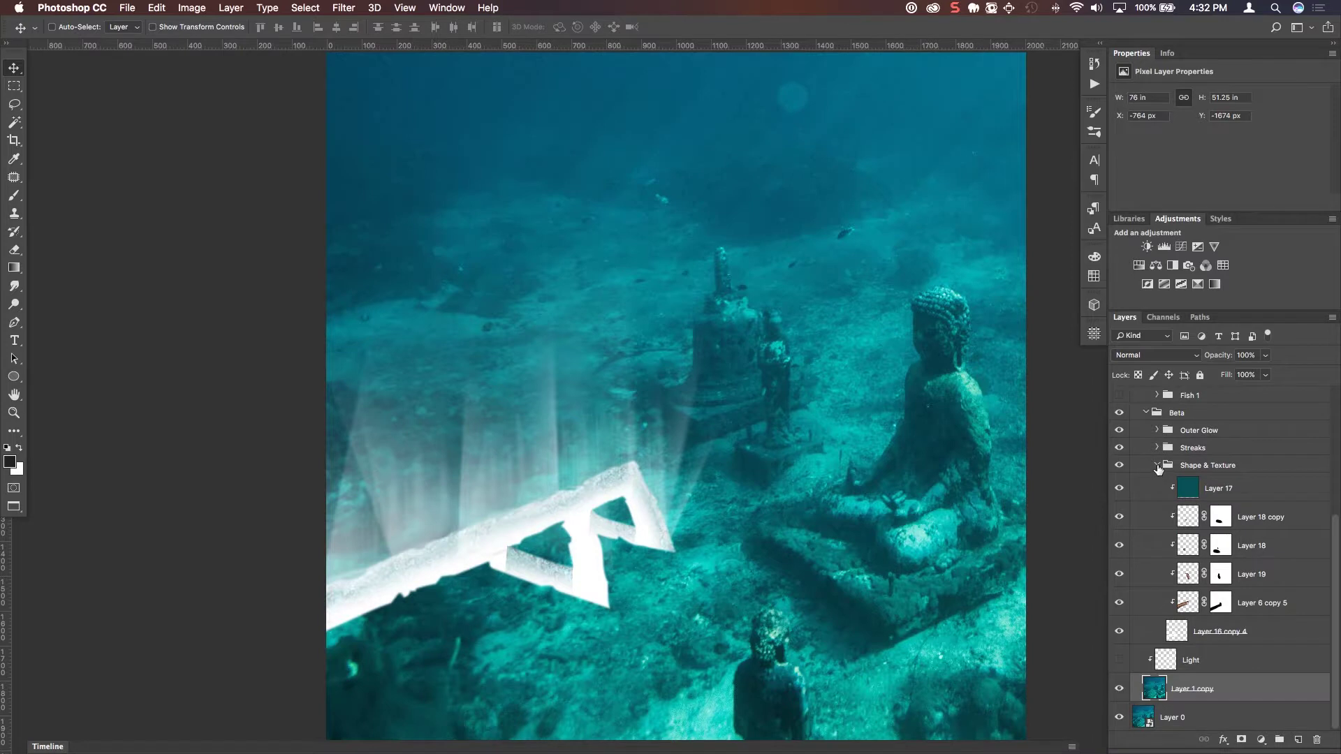
Collapse Shape & Texture and turn on both Glow layers in the Outer Glow group.
click(1157, 465)
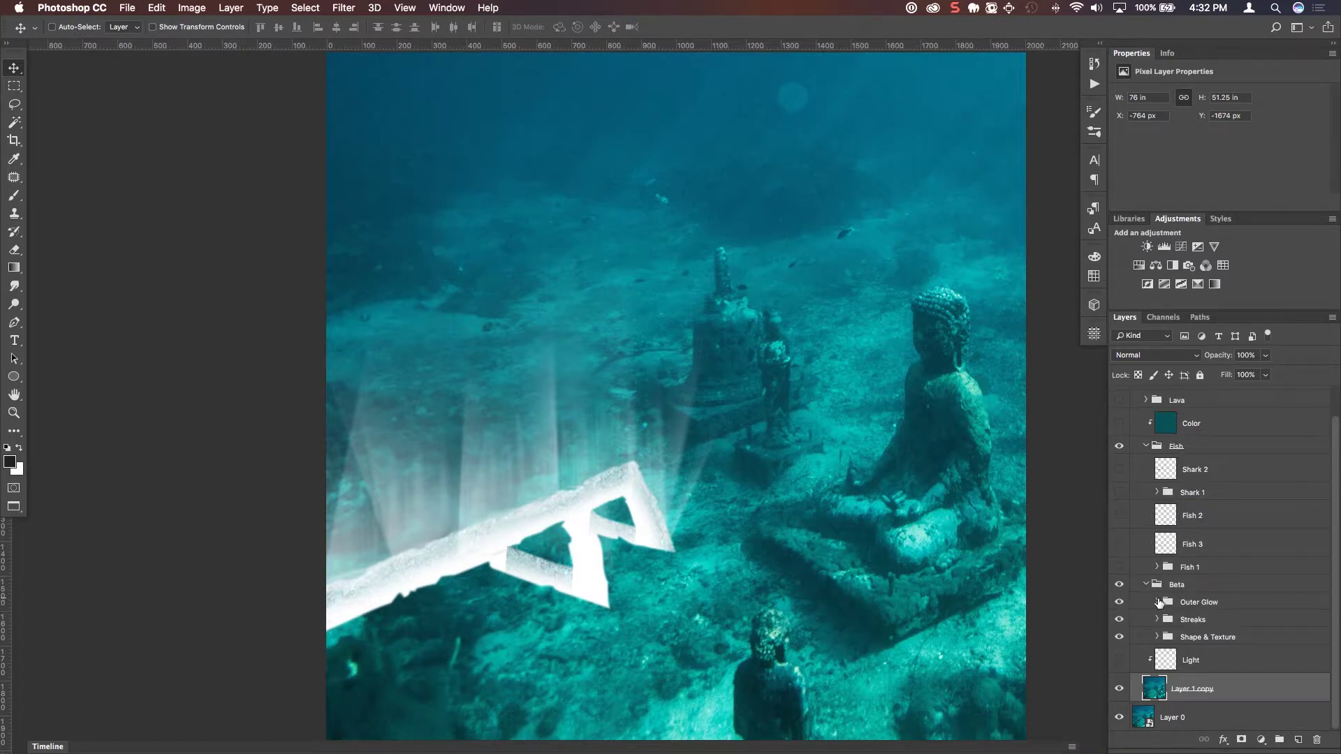
click(1157, 602)
click(1118, 627)
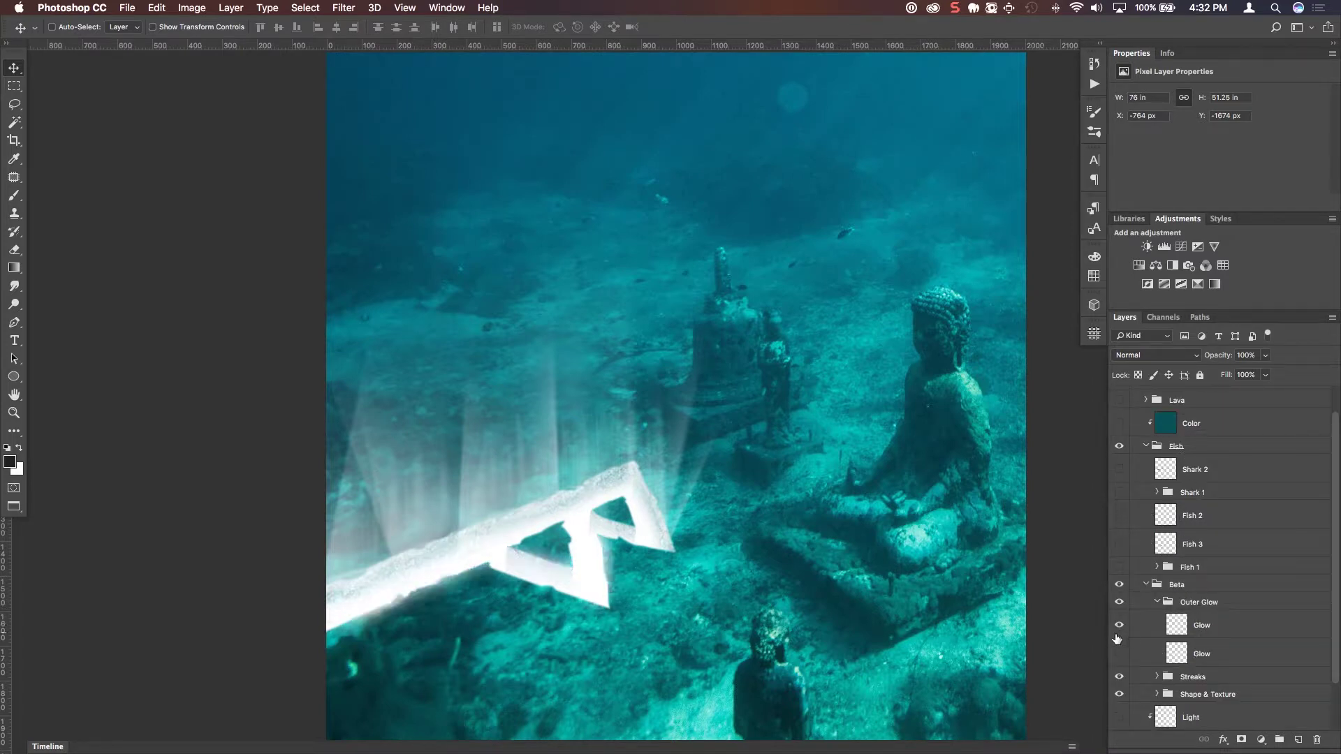
click(1119, 653)
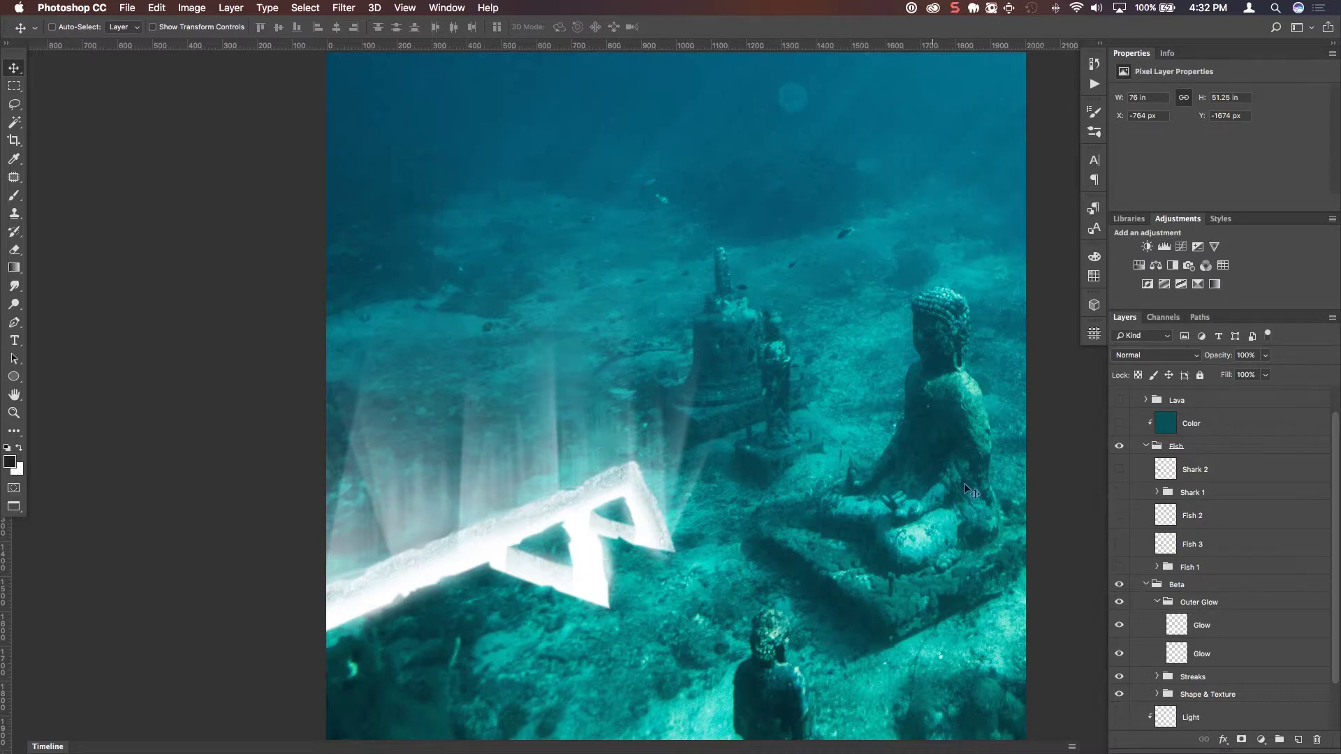
click(1156, 567)
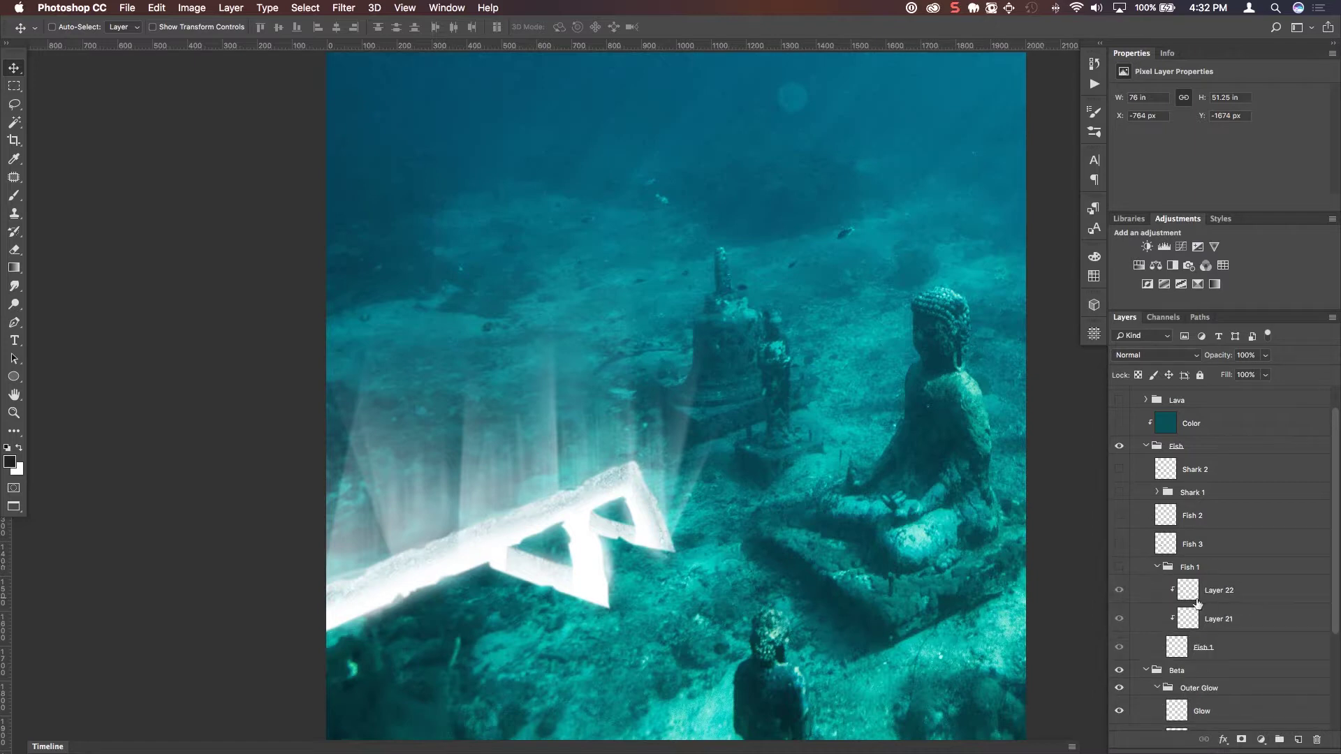
Show the Fish 1 fish with its two clipped detail layers hidden, zooming in to inspect it.
click(1120, 568)
drag(1119, 593, 1119, 619)
key(super+plus)
key(super+plus)
drag(673, 329, 696, 403)
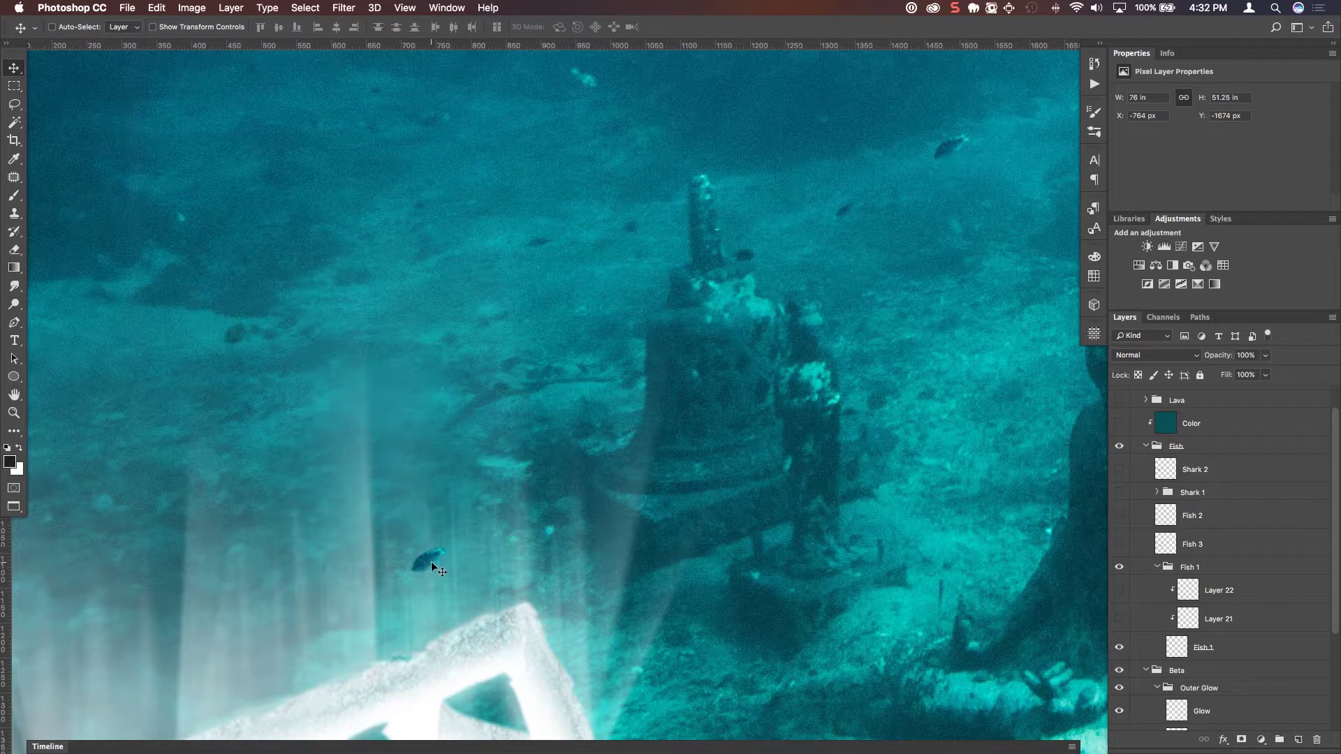
scroll(502, 551, down, 5)
scroll(501, 552, left, 4)
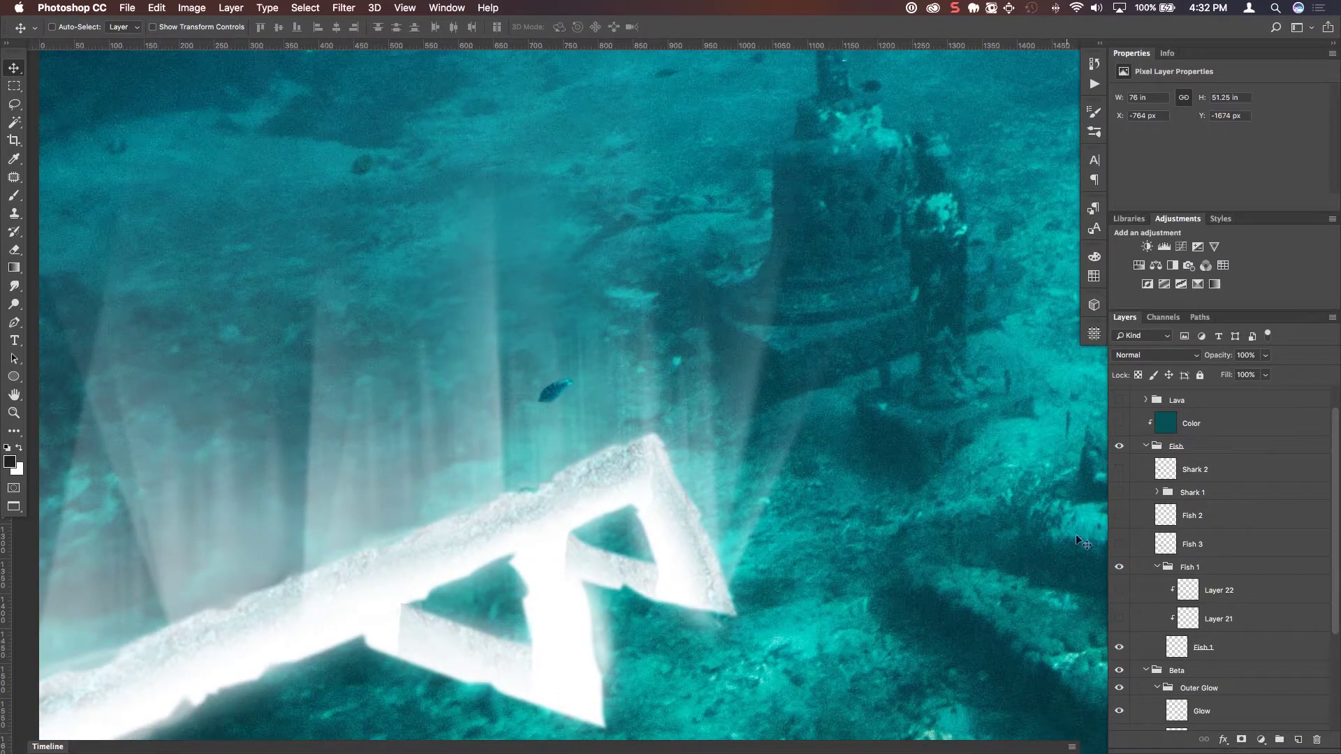
Turn on Layers 21 and 22 to brighten the fish, then show the Fish 3 and Fish 2 fish.
click(1118, 618)
click(1119, 590)
click(1119, 544)
click(1118, 516)
key(super+minus)
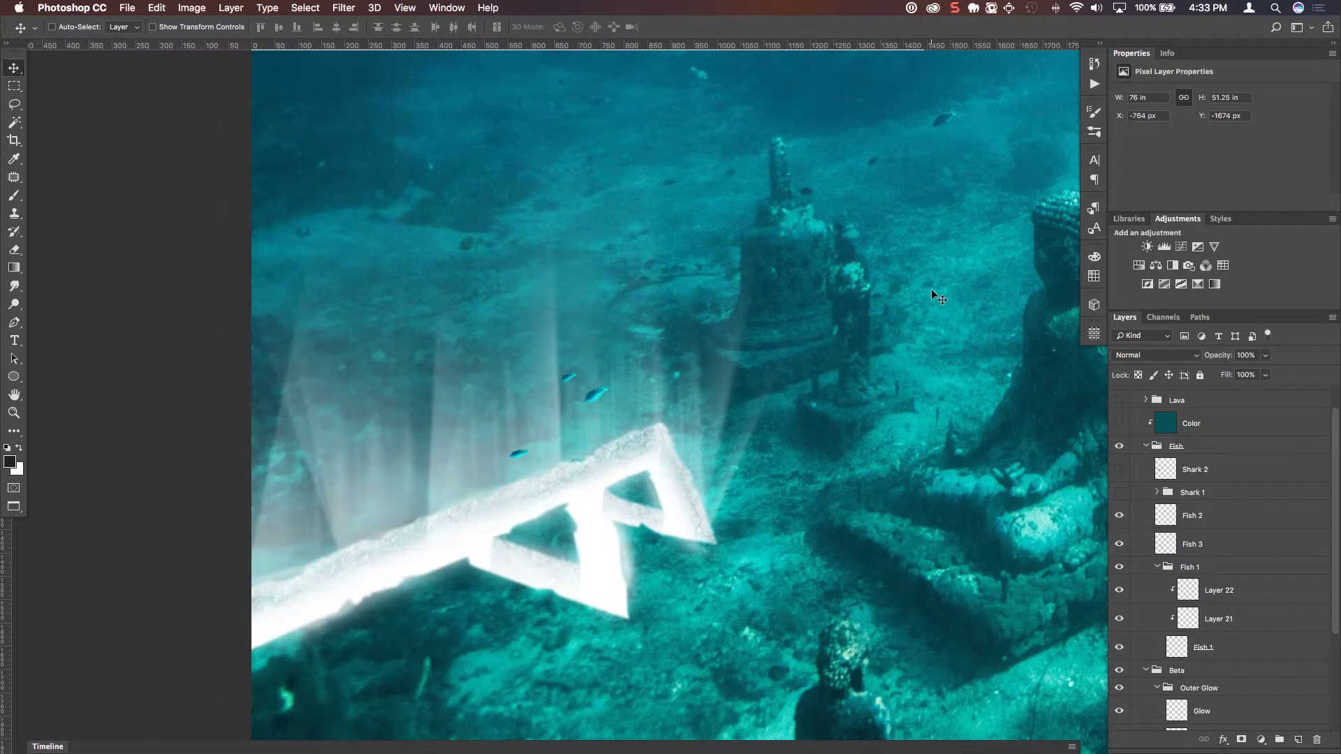
click(1119, 492)
Expand the Shark 1 group and hide all of its detail and adjustment layers.
drag(564, 498, 644, 389)
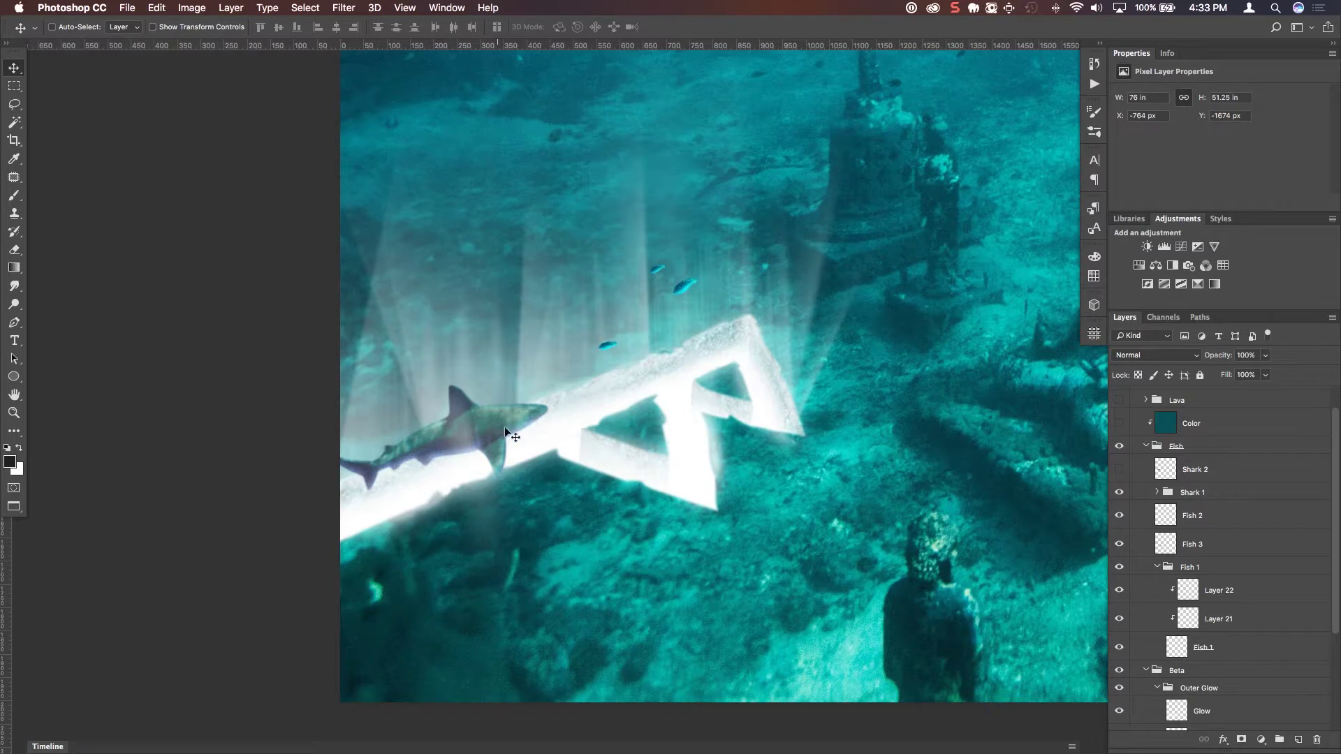
click(1157, 492)
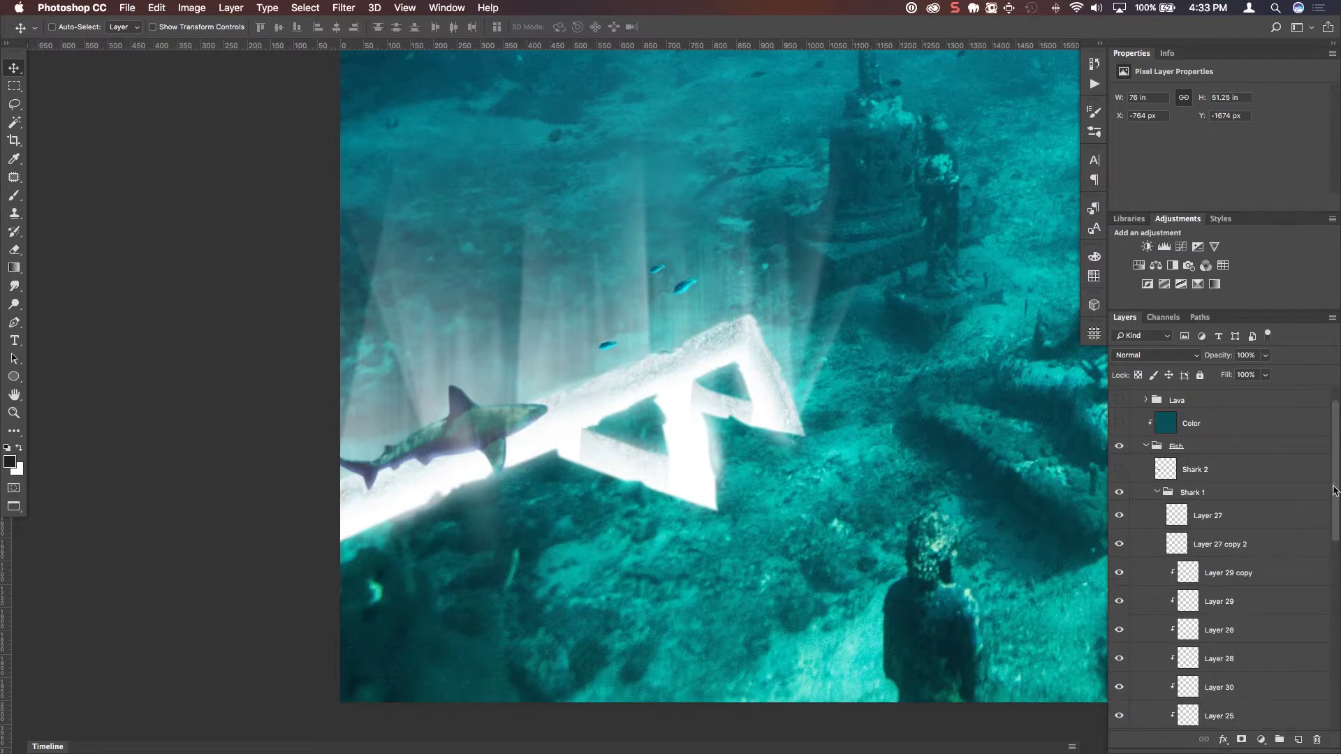
scroll(1332, 491, down, 5)
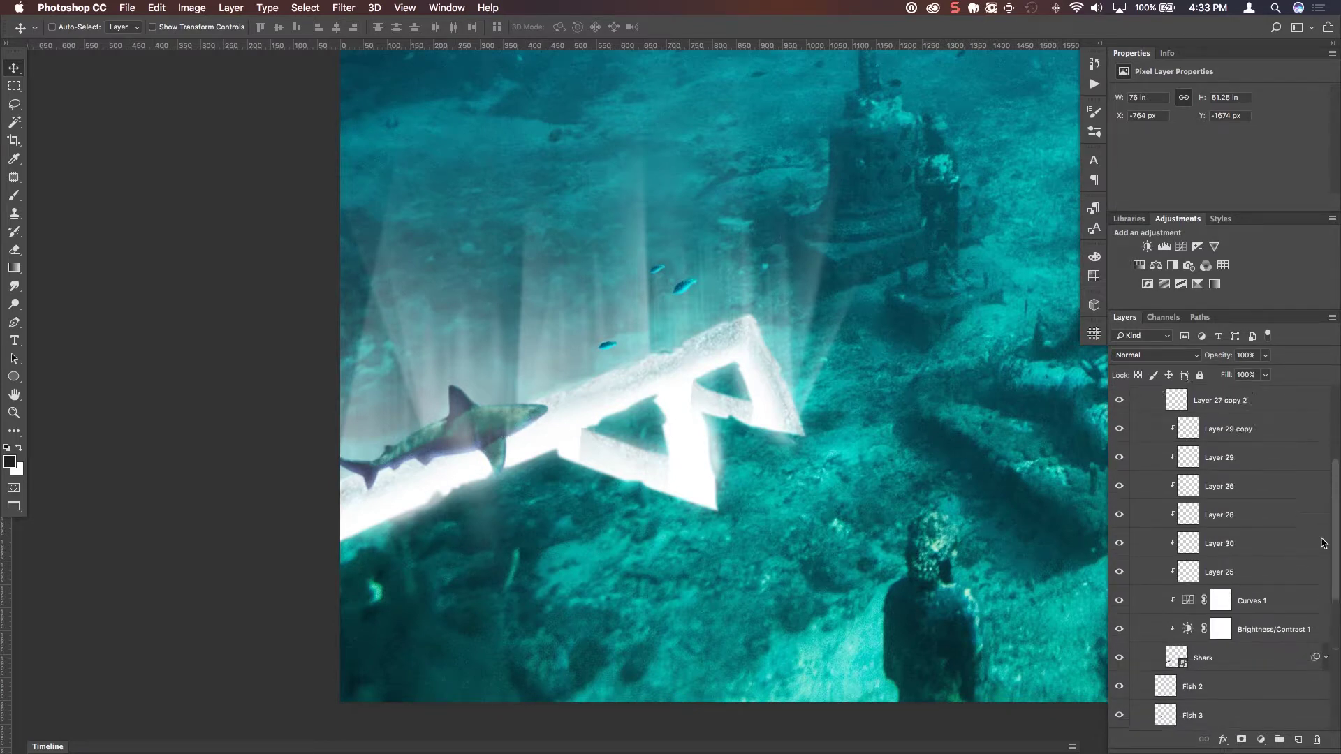
scroll(1322, 542, up, 1)
scroll(1330, 485, up, 1)
drag(1120, 452, 1129, 687)
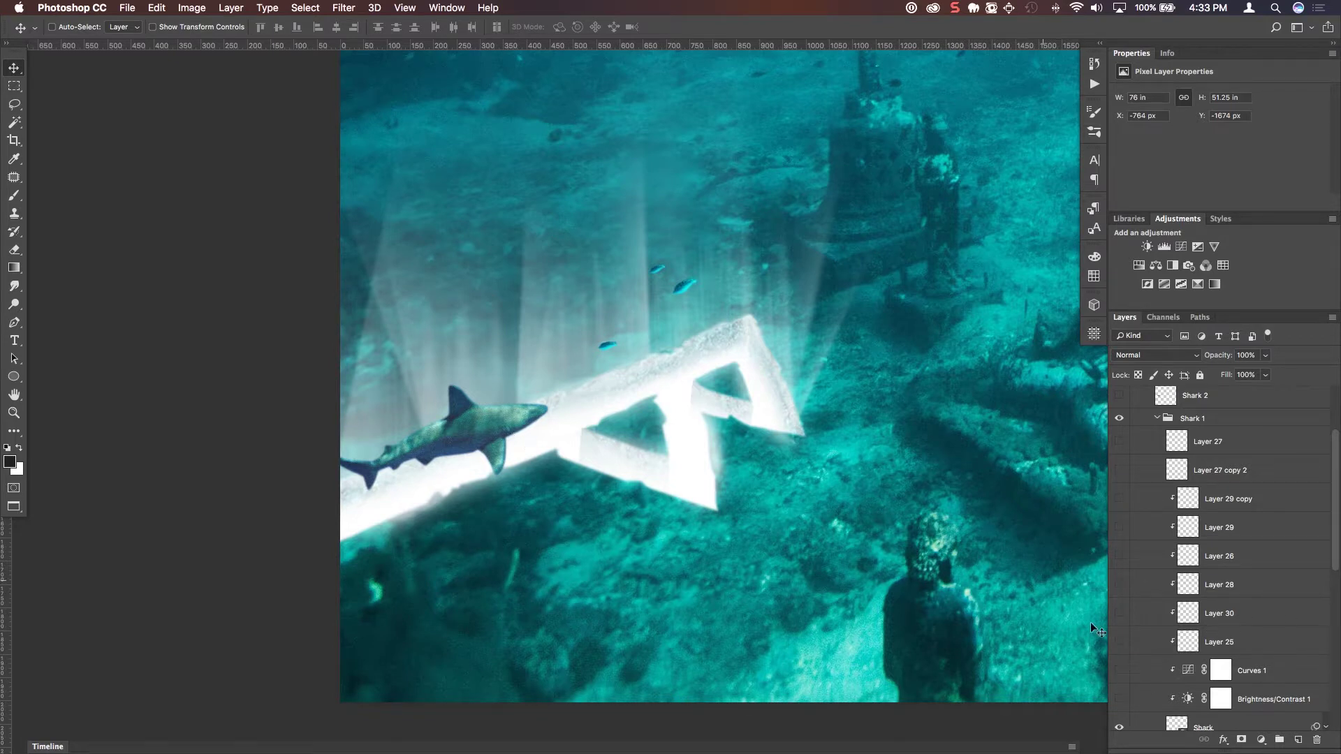
scroll(1335, 552, down, 1)
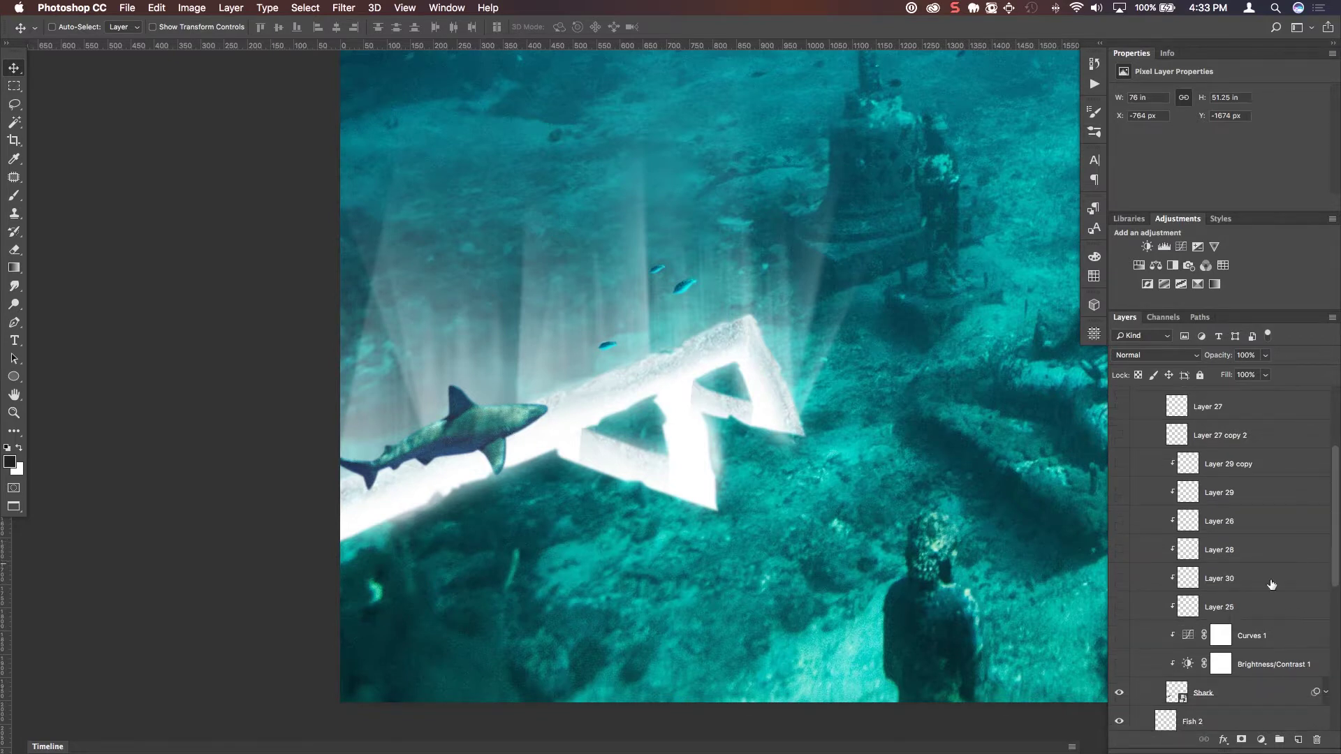
Turn on the shark's brightness/contrast, curves, Layers 25, 30, 27 and glow layers, then collapse Shark 1.
click(1119, 665)
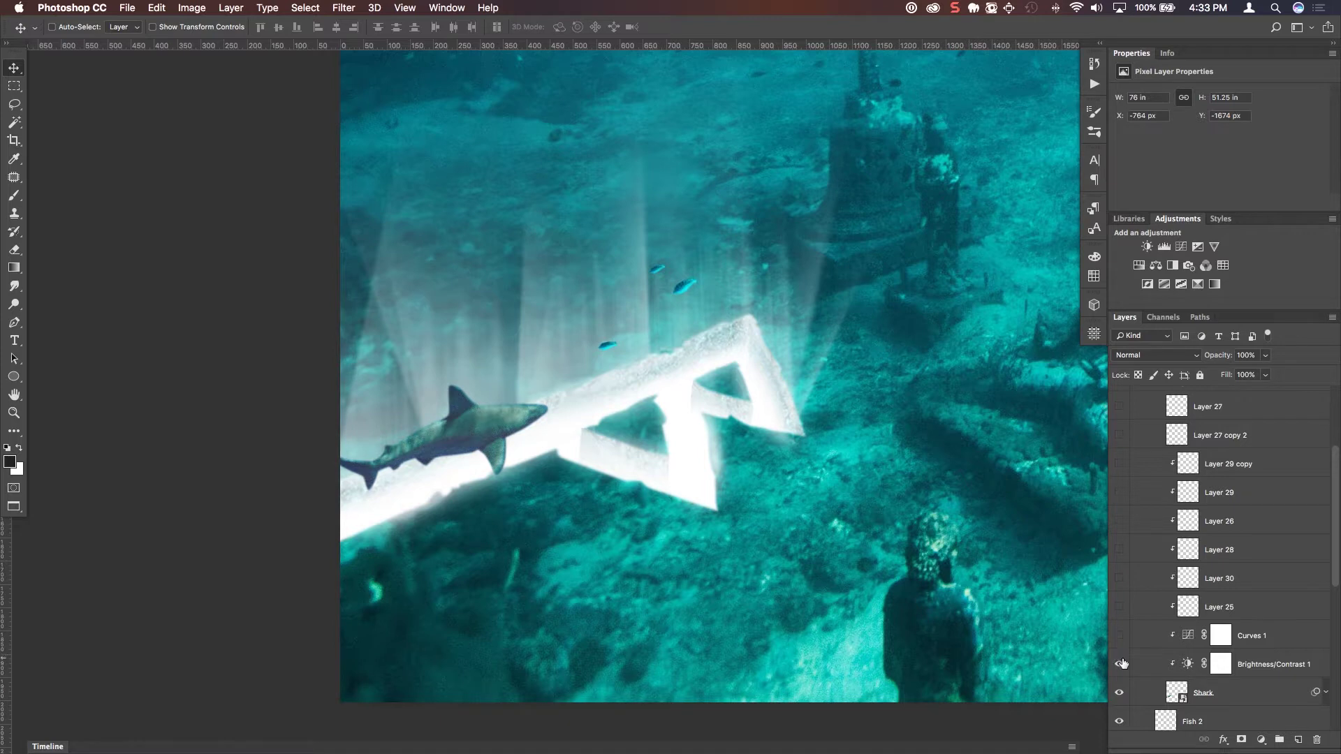
click(1119, 635)
click(1120, 607)
click(1120, 579)
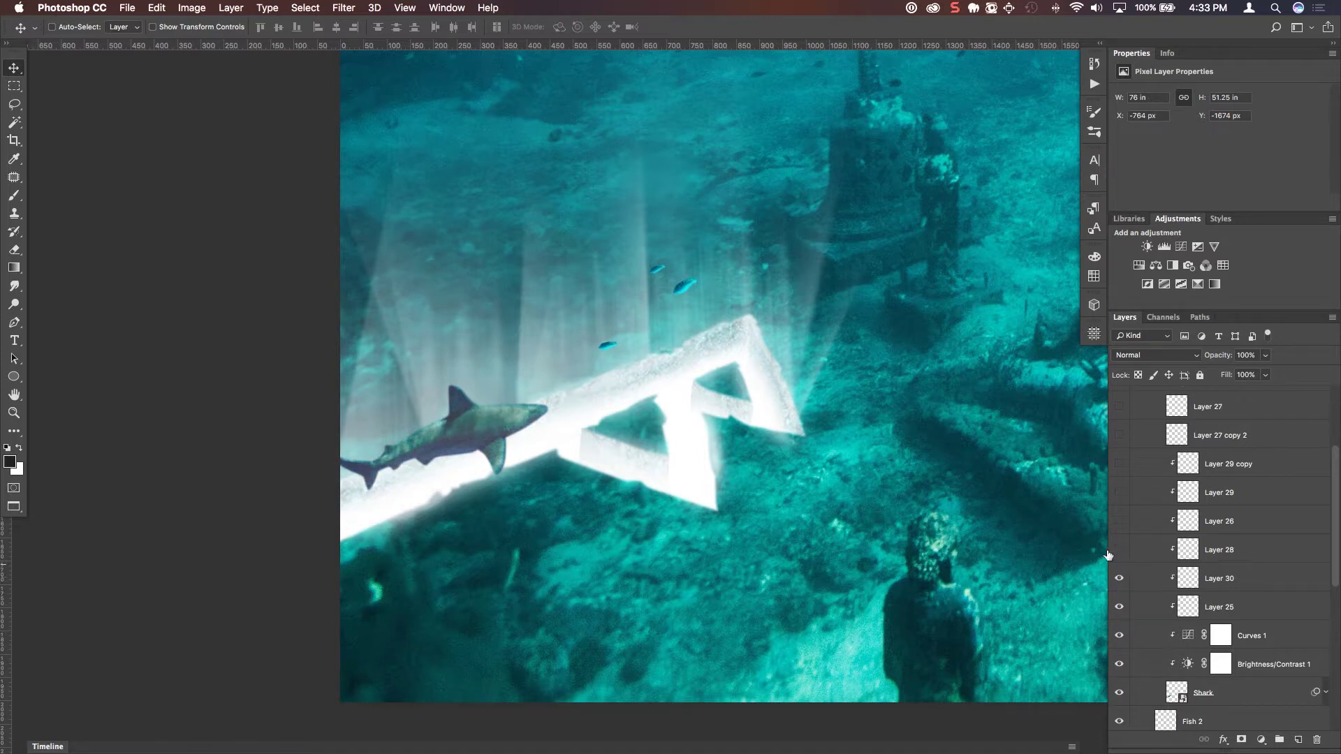
drag(1119, 542, 1119, 466)
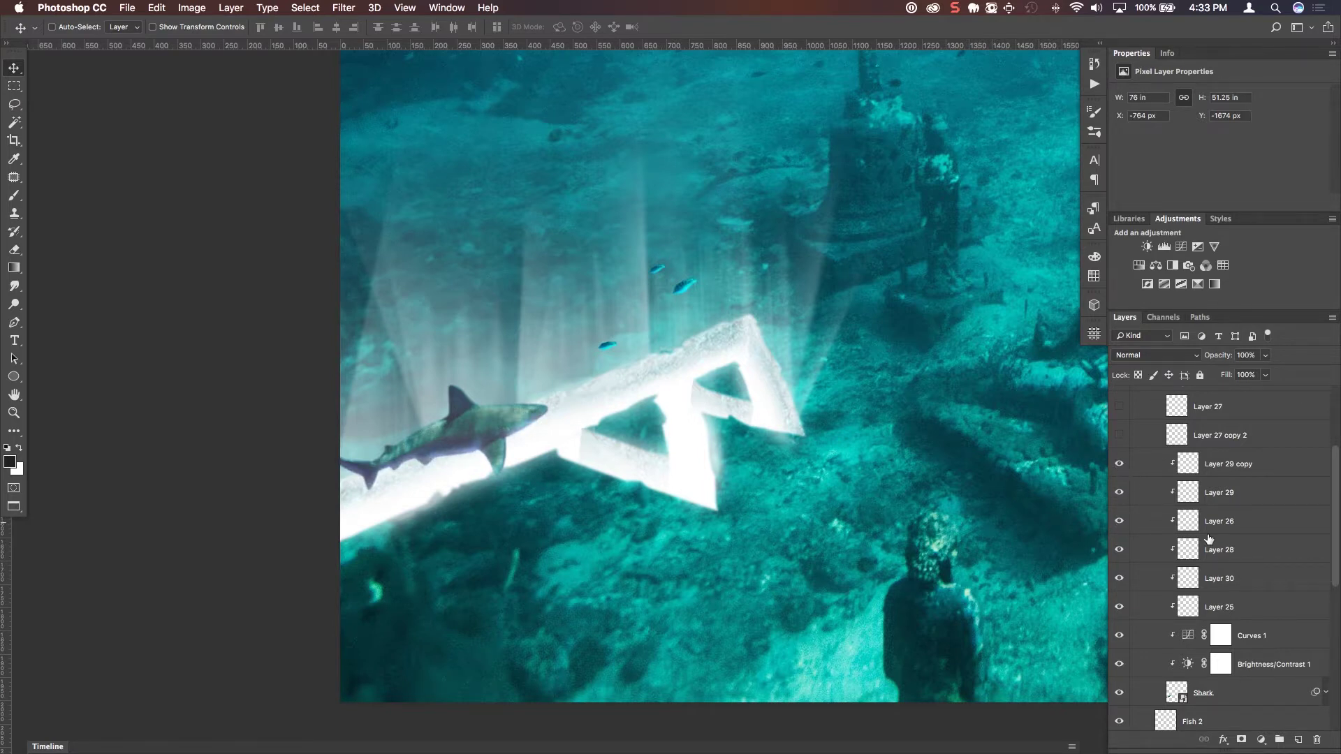
scroll(1121, 523, up, 5)
drag(1121, 525, 1120, 494)
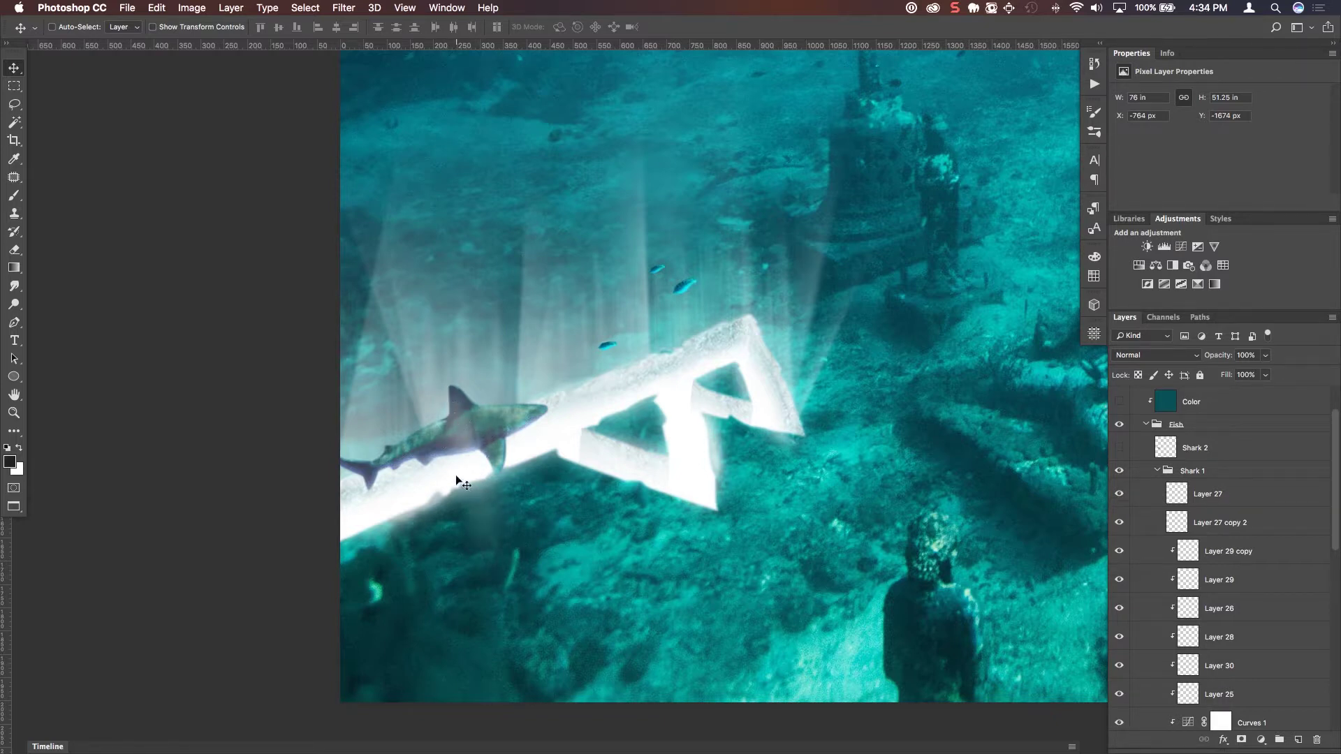
click(1157, 472)
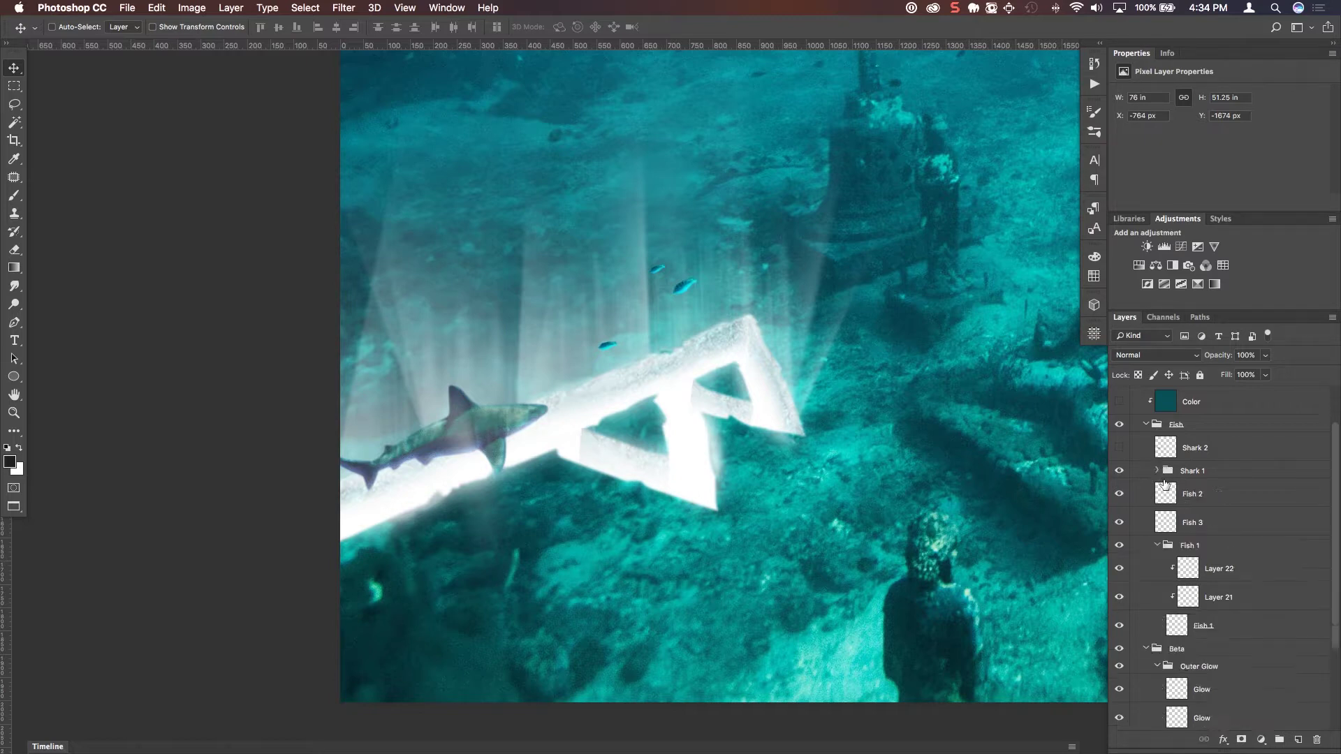
Reveal the second shark and show the teal Color layer, checking its Color blend at 70%.
click(1119, 448)
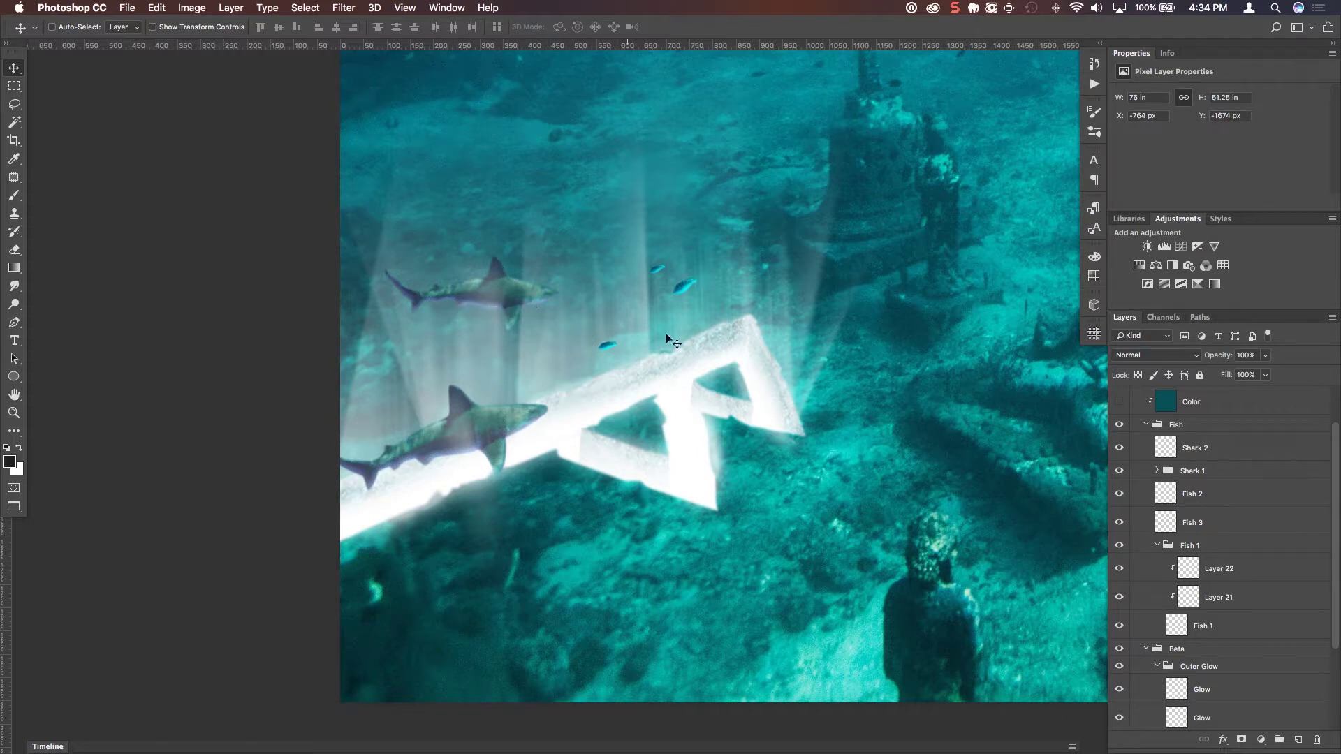
scroll(698, 328, up, 4)
scroll(698, 328, right, 2)
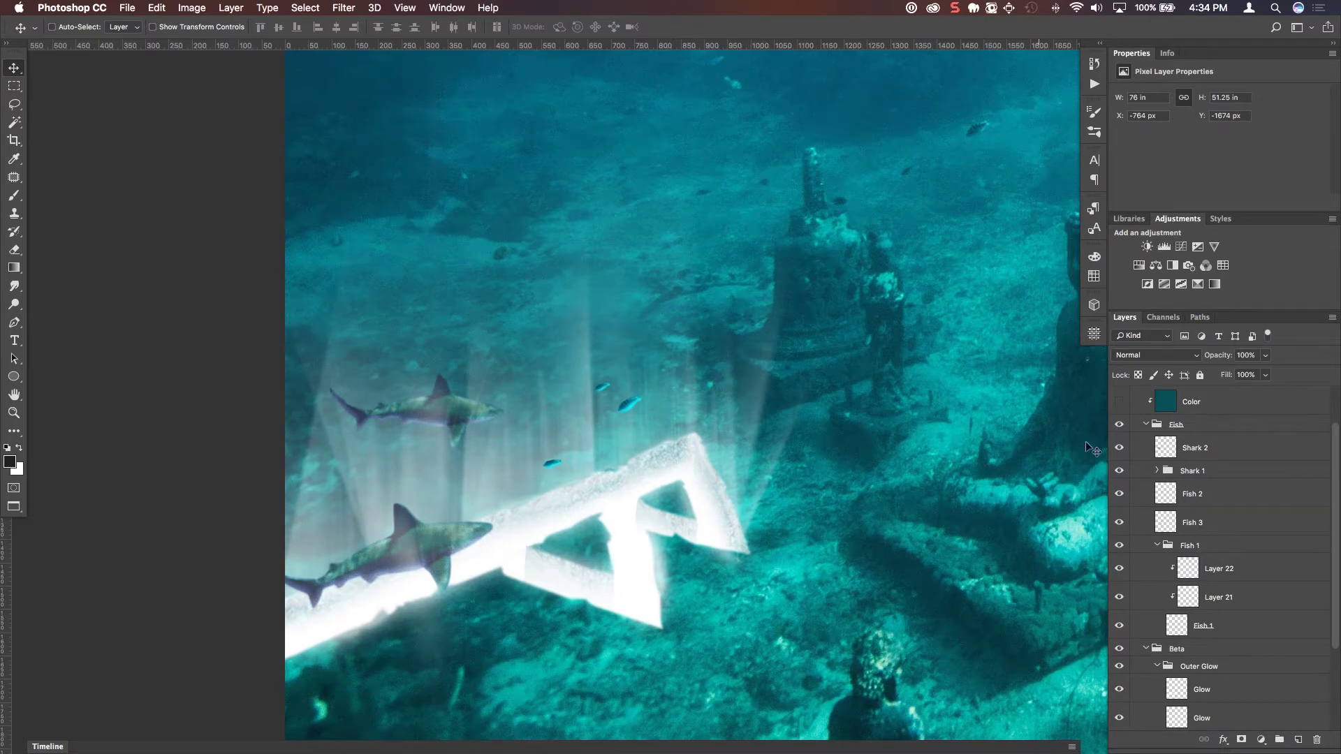
click(1118, 402)
super+click(559, 479)
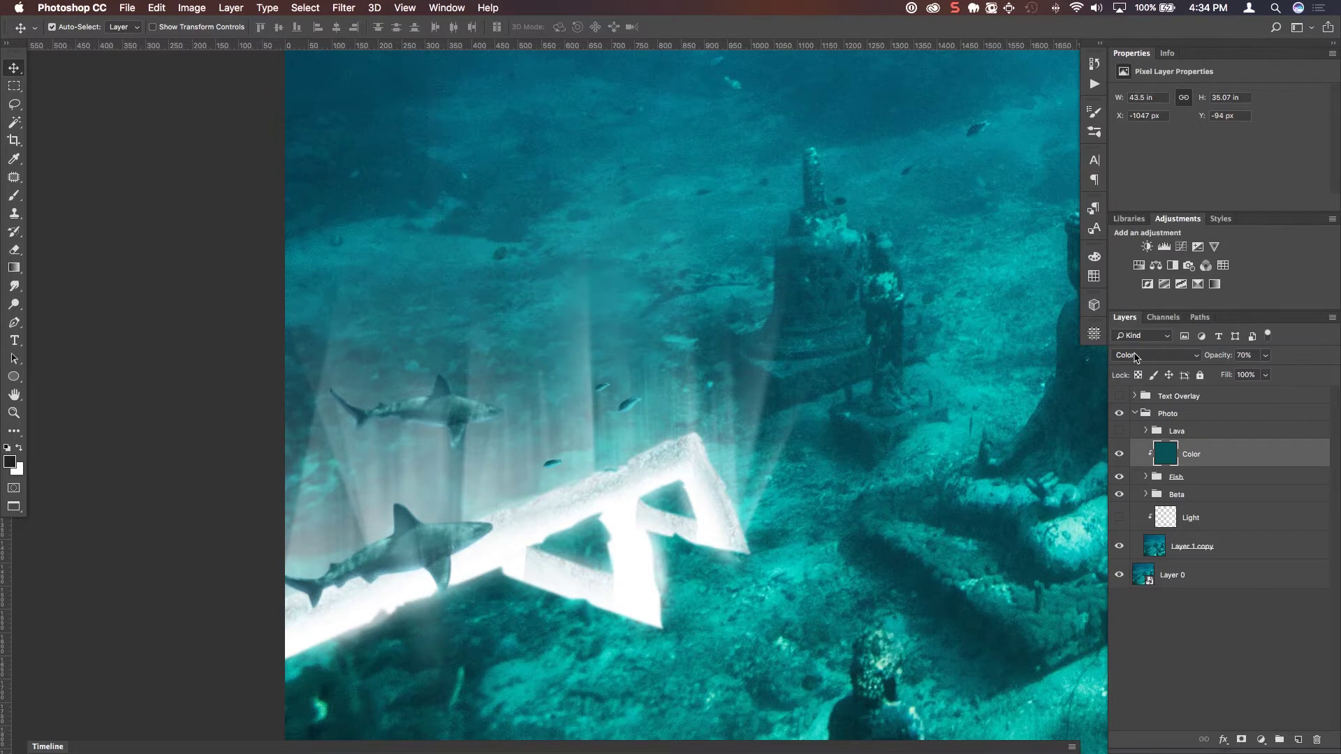
Expand the Lava group to view its layers.
scroll(748, 368, down, 3)
scroll(747, 367, right, 4)
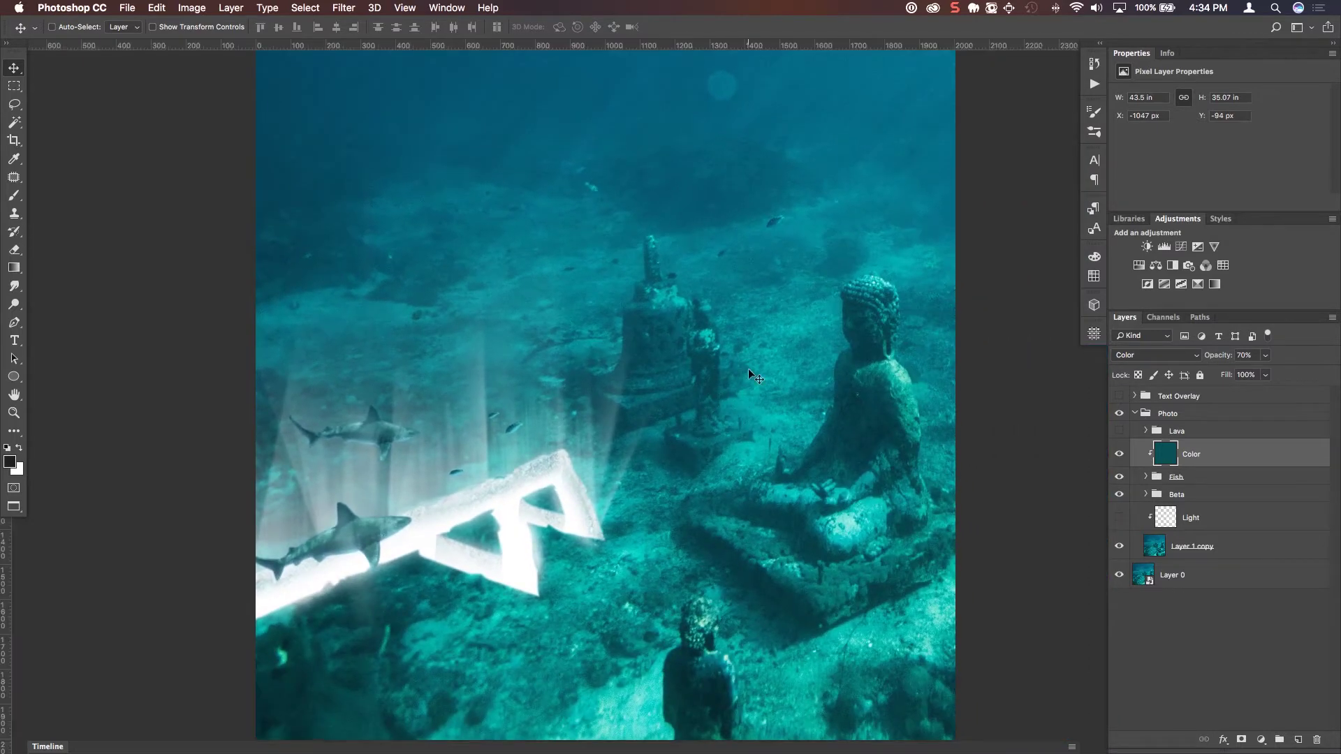
scroll(748, 367, down, 2)
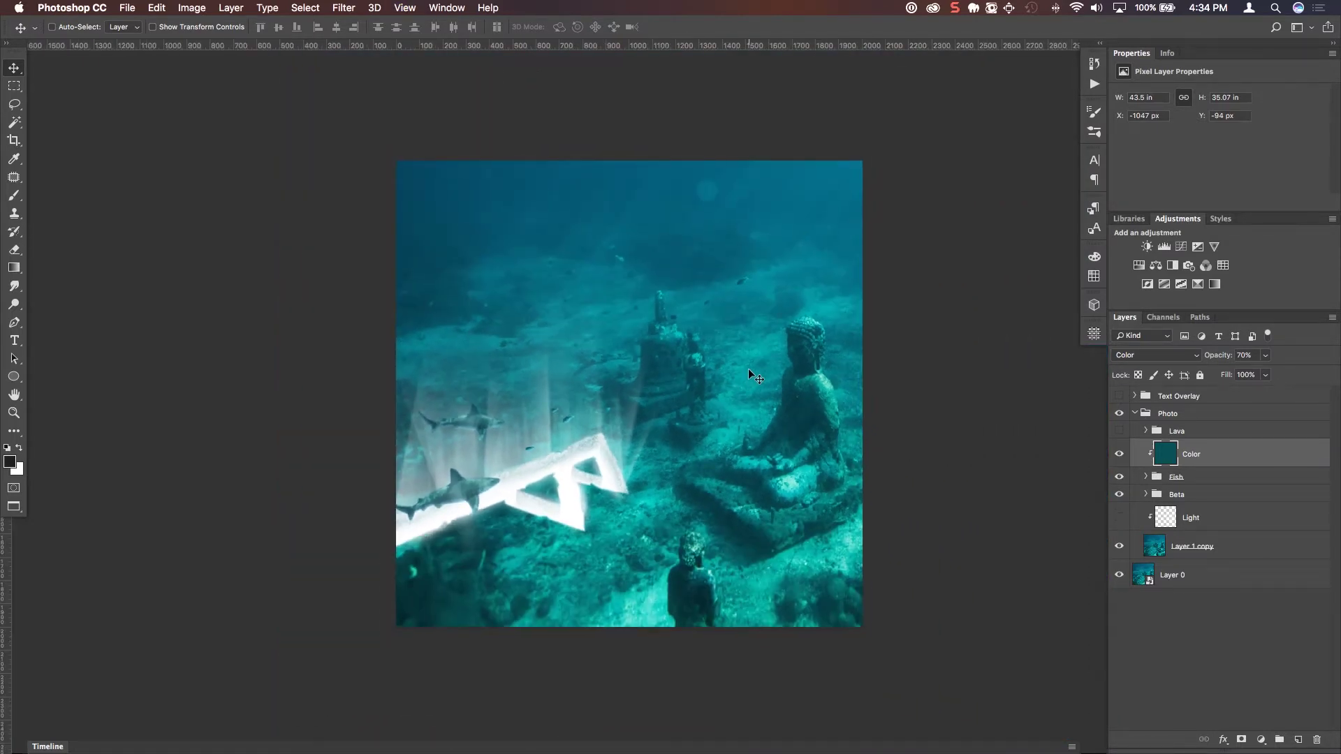
scroll(748, 367, up, 2)
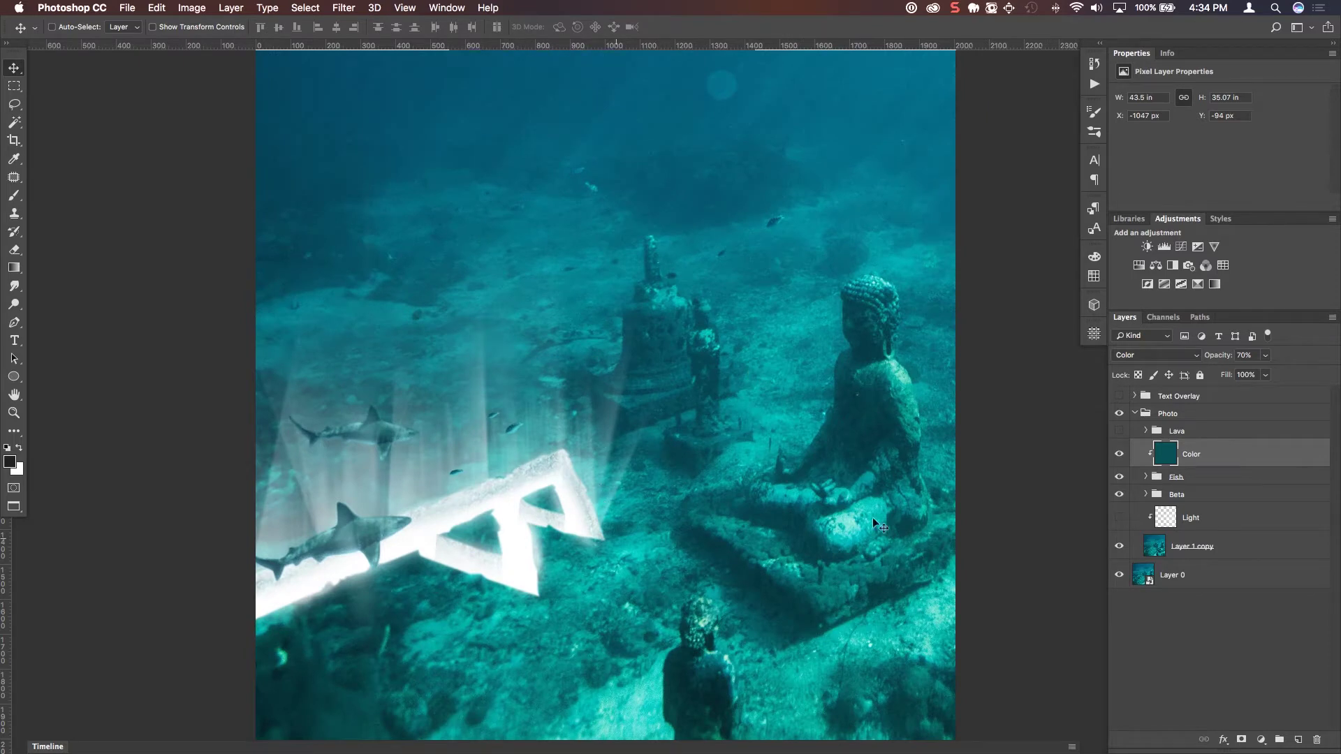
click(1146, 431)
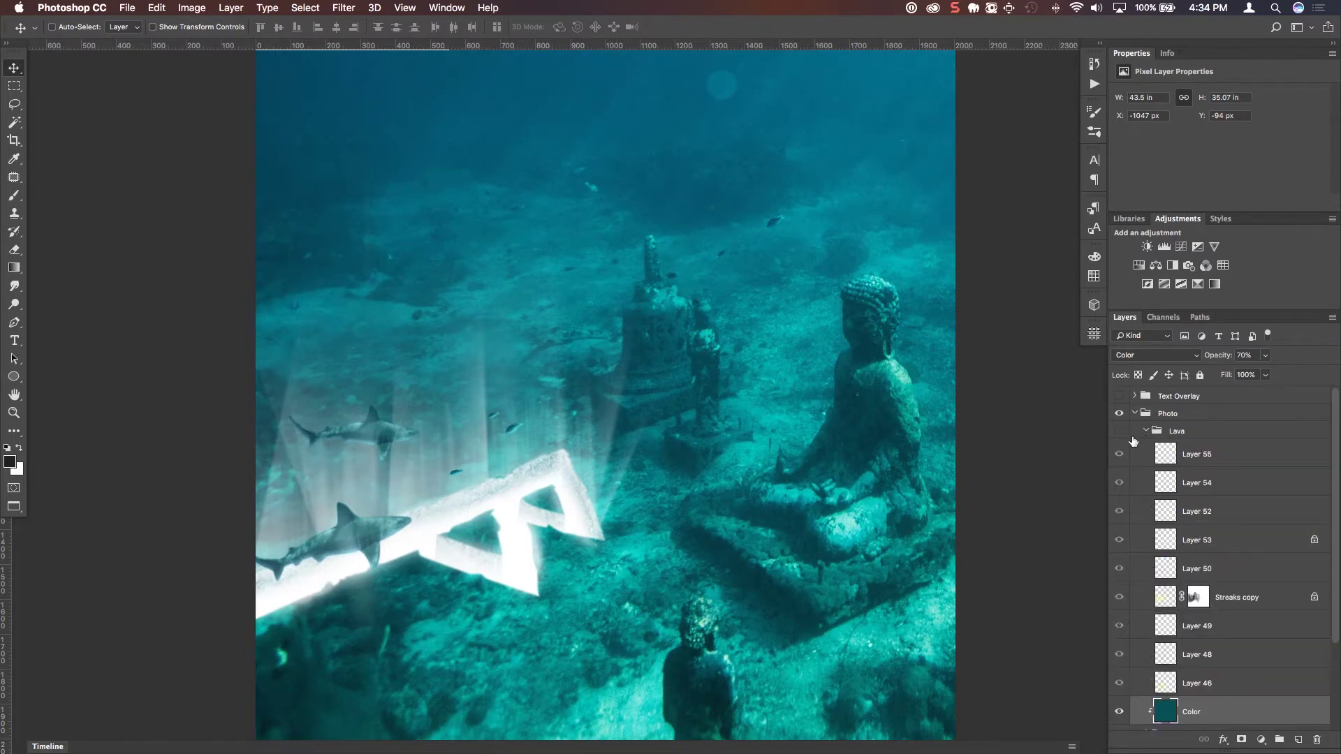
Turn on the Lava group for a molten gold Beta, inspecting Layer 50 and Layer 52 blend settings.
click(1119, 432)
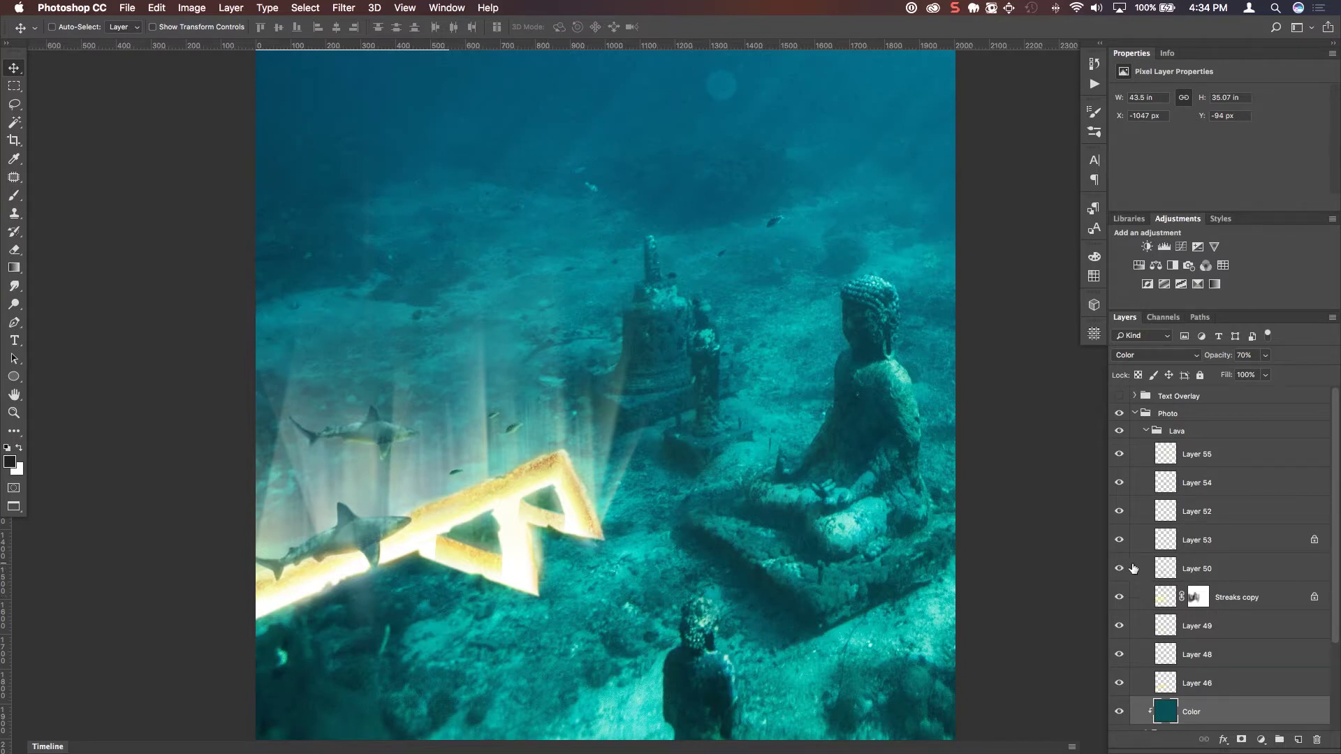
click(1206, 571)
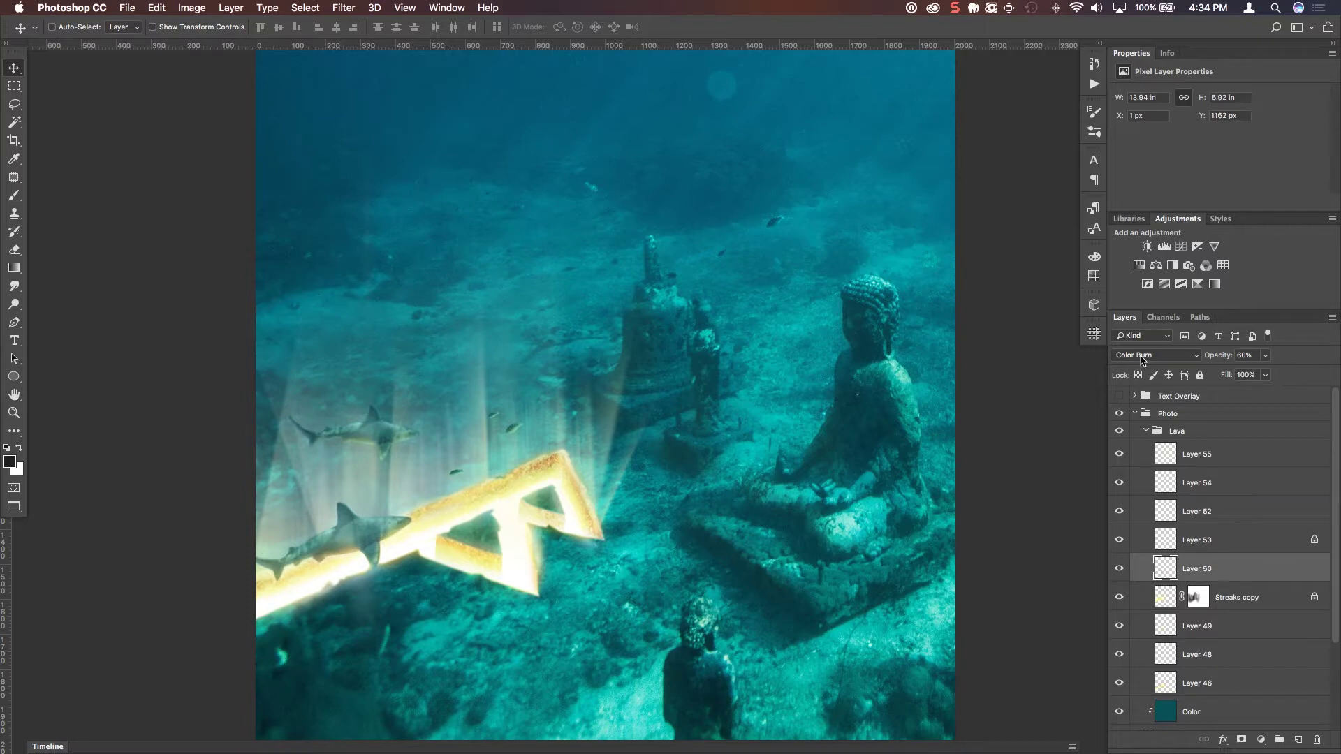
click(1219, 517)
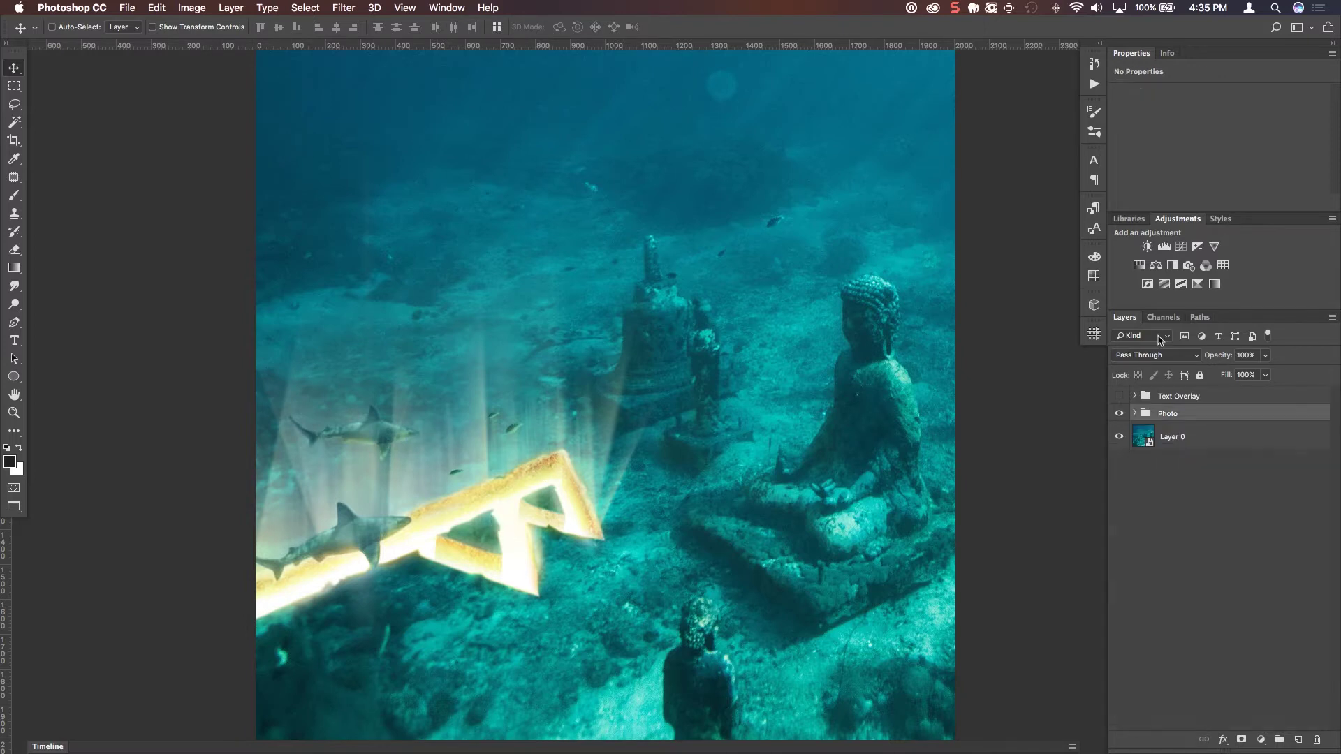
key(super+minus)
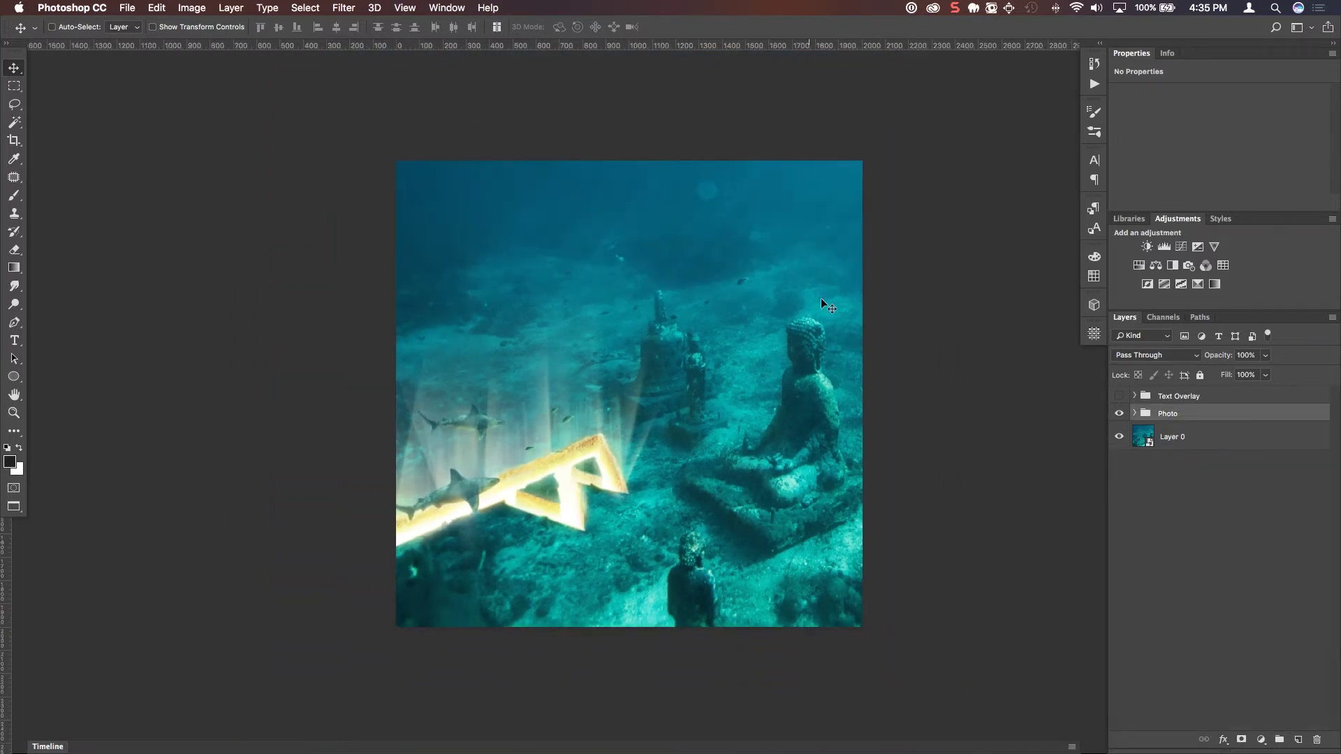
Turn on and expand Text Overlay, then enable its Gradients and Text subgroups.
click(1119, 396)
click(1134, 396)
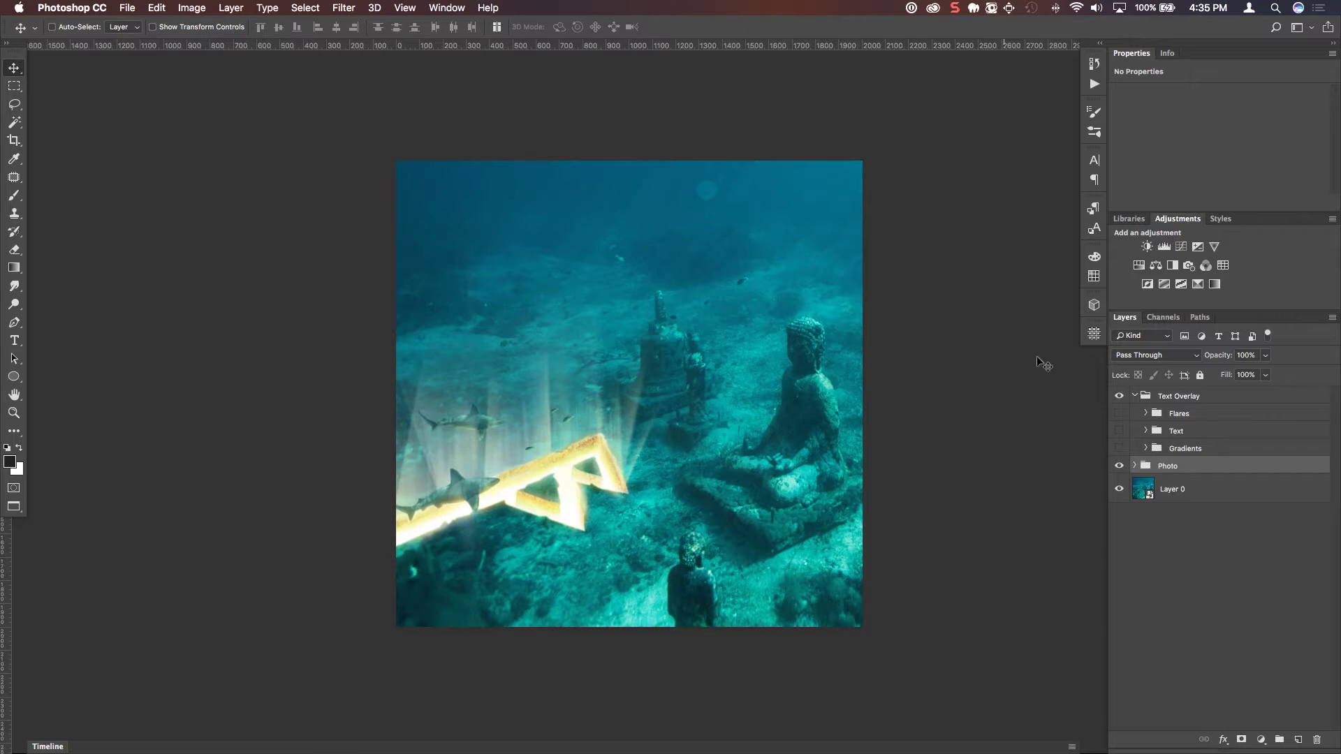
click(1120, 448)
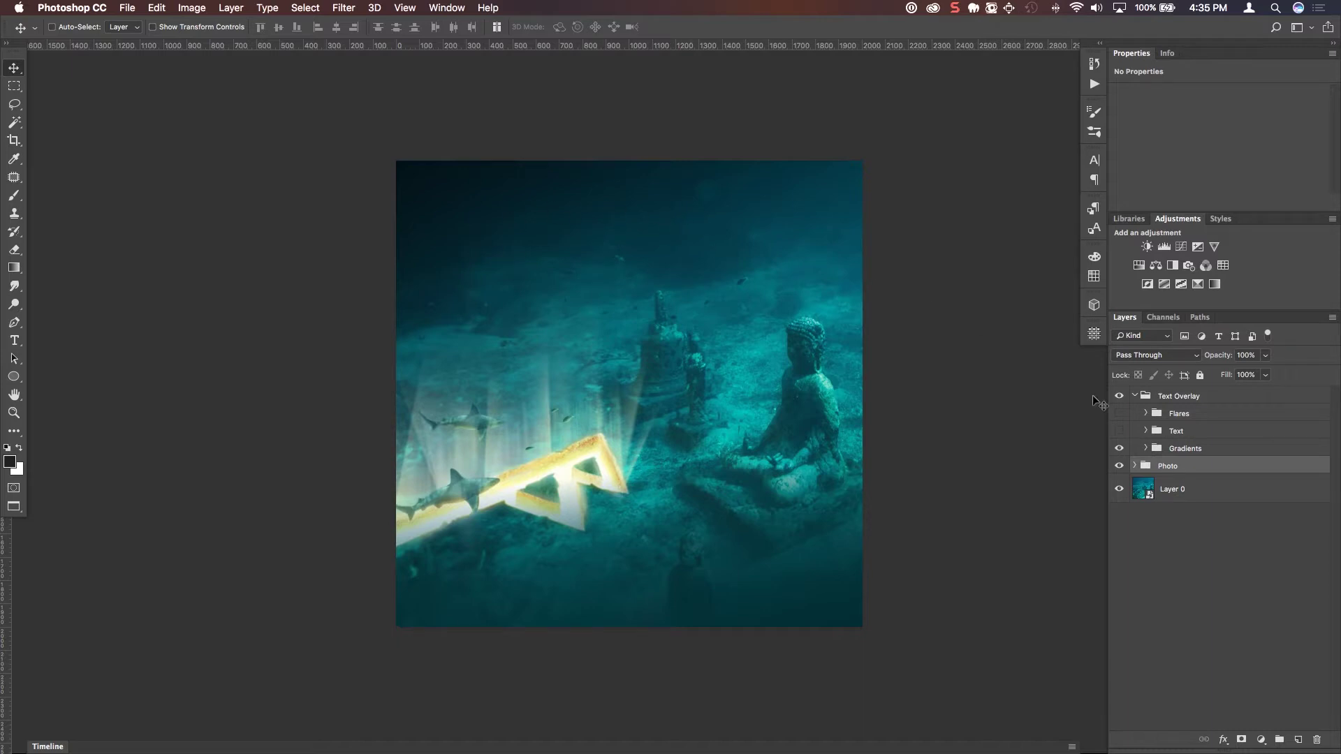
click(1118, 433)
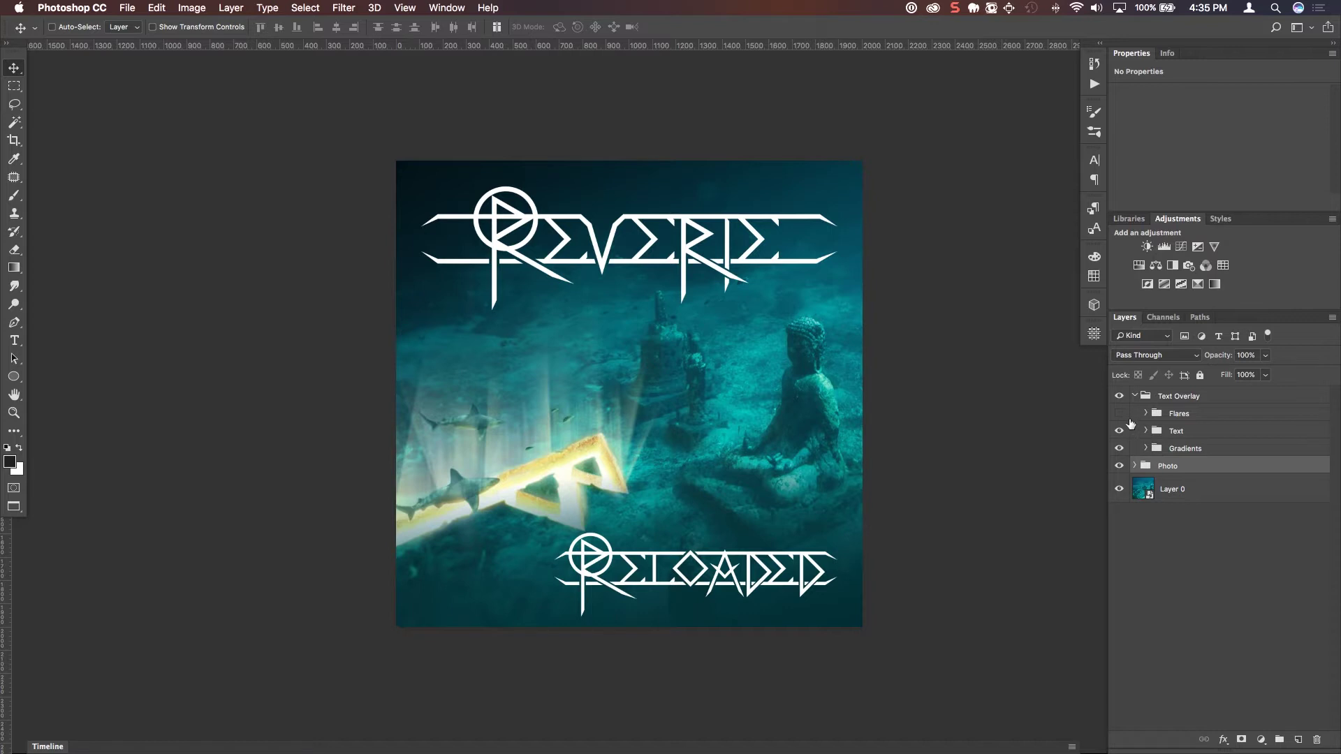
Expand the Text group's effects and zoom in on the title with rulers shown.
click(1145, 431)
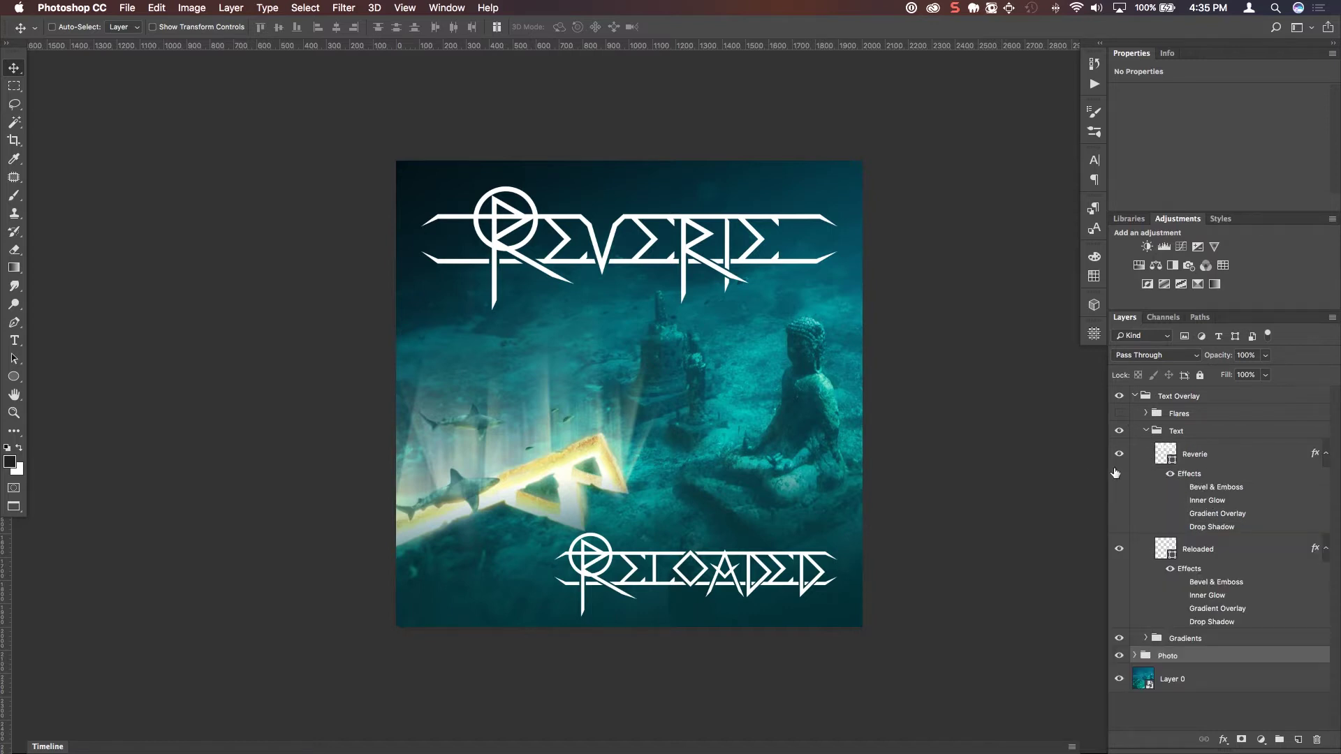
key(ctrl+plus)
drag(799, 269, 776, 317)
key(super+r)
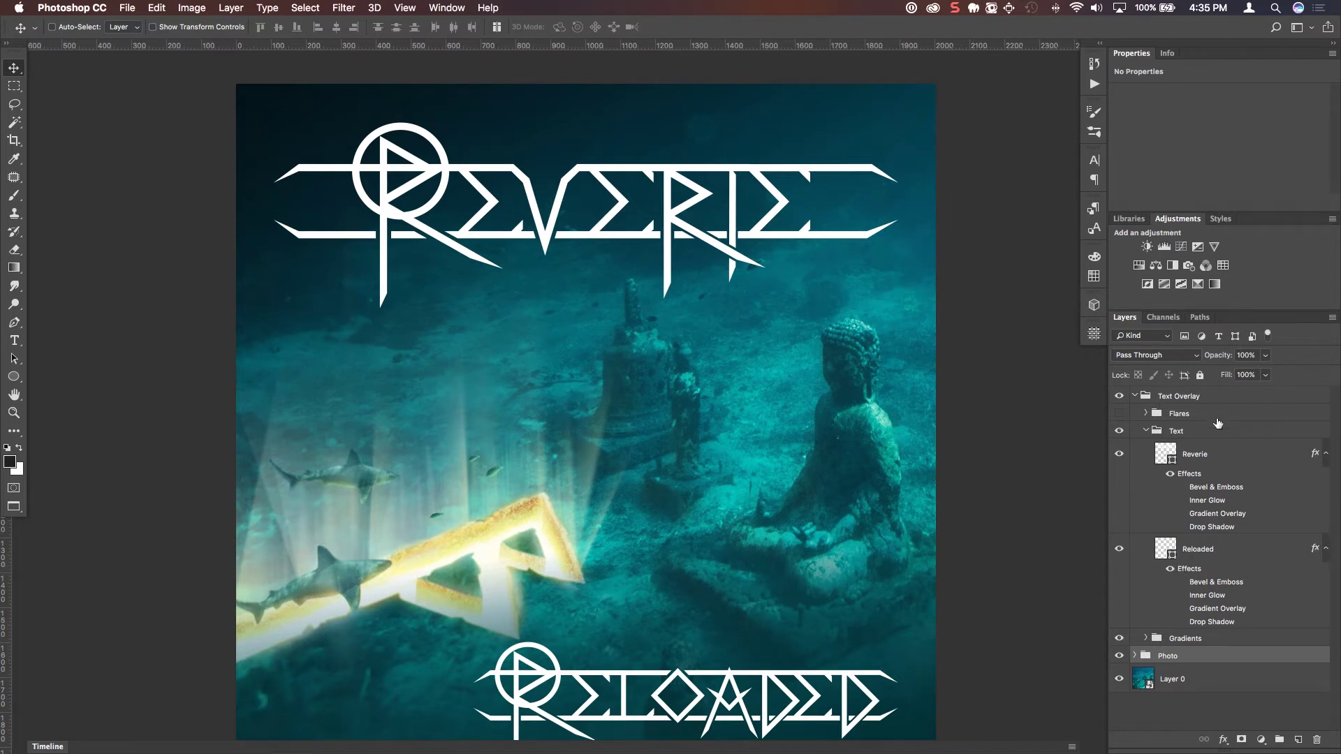
Enable Bevel & Emboss, Inner Glow and Gradient Overlay on 'Reverie' for a gold metallic finish.
click(1182, 488)
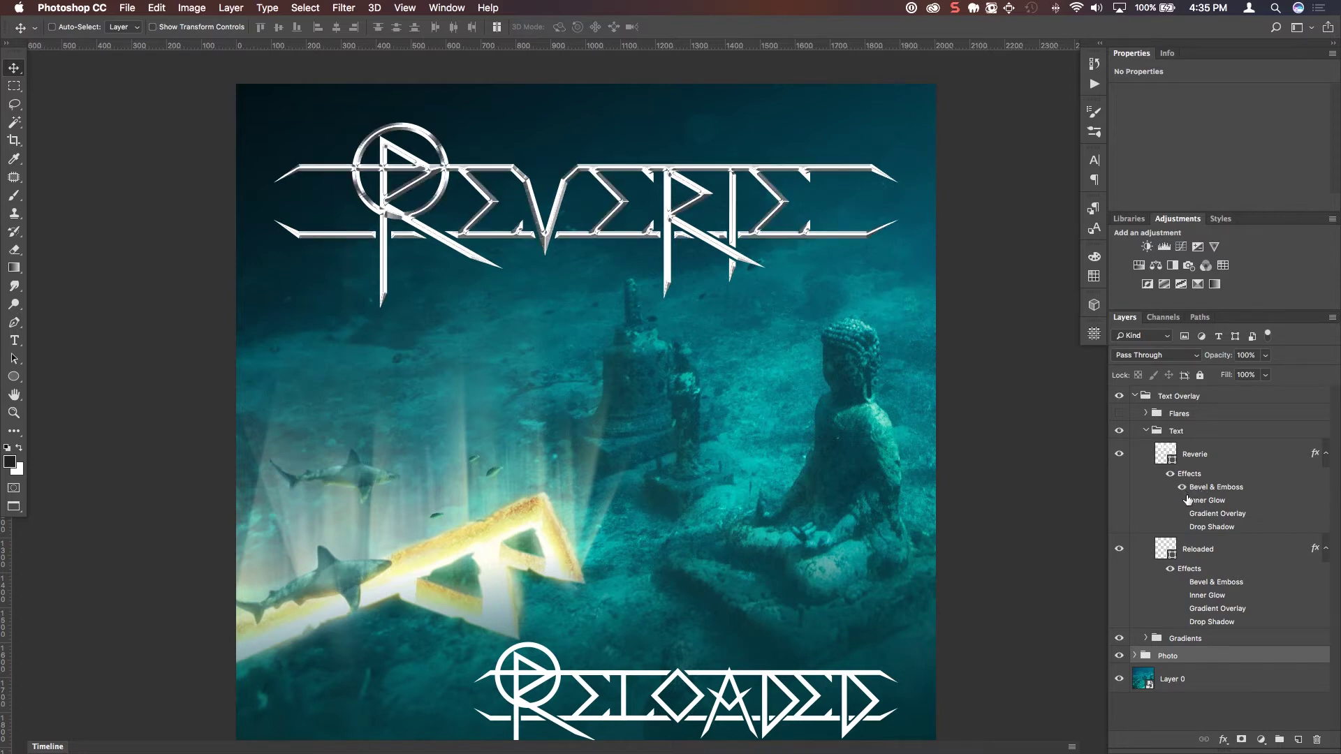
click(1183, 501)
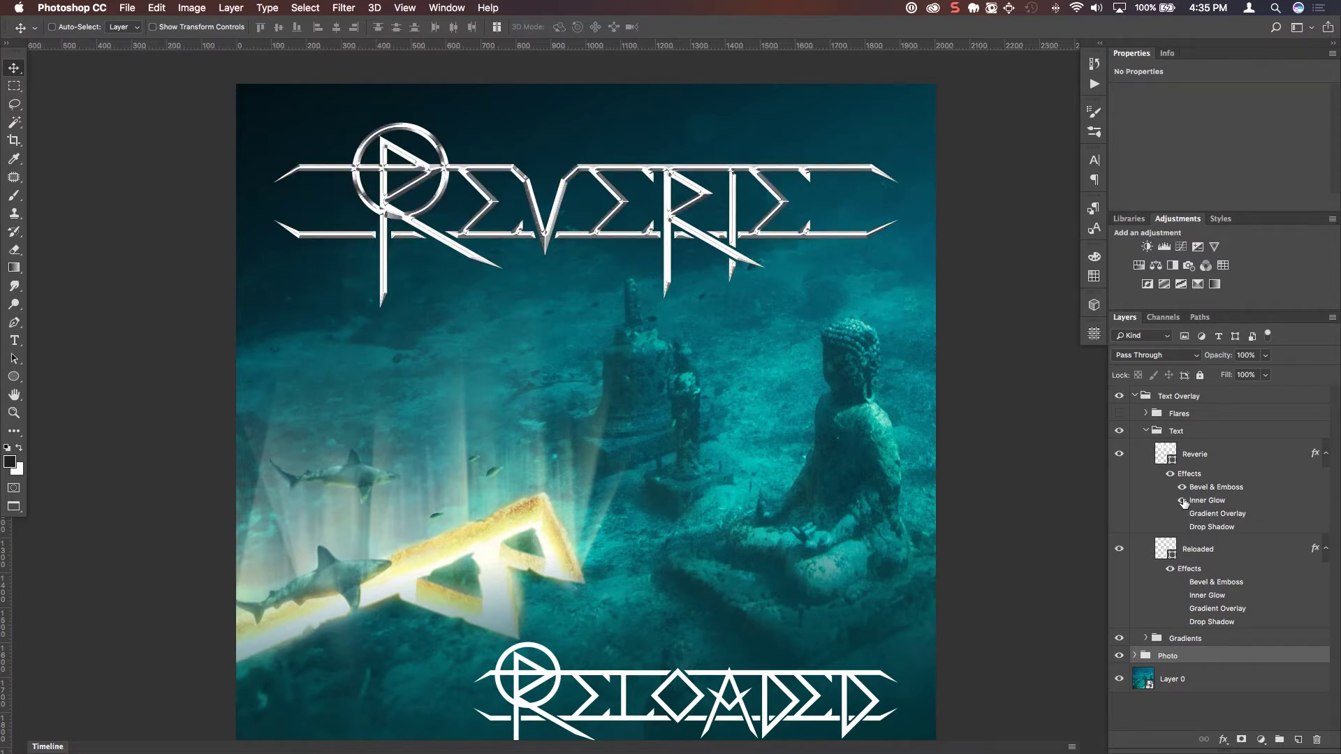
click(1182, 515)
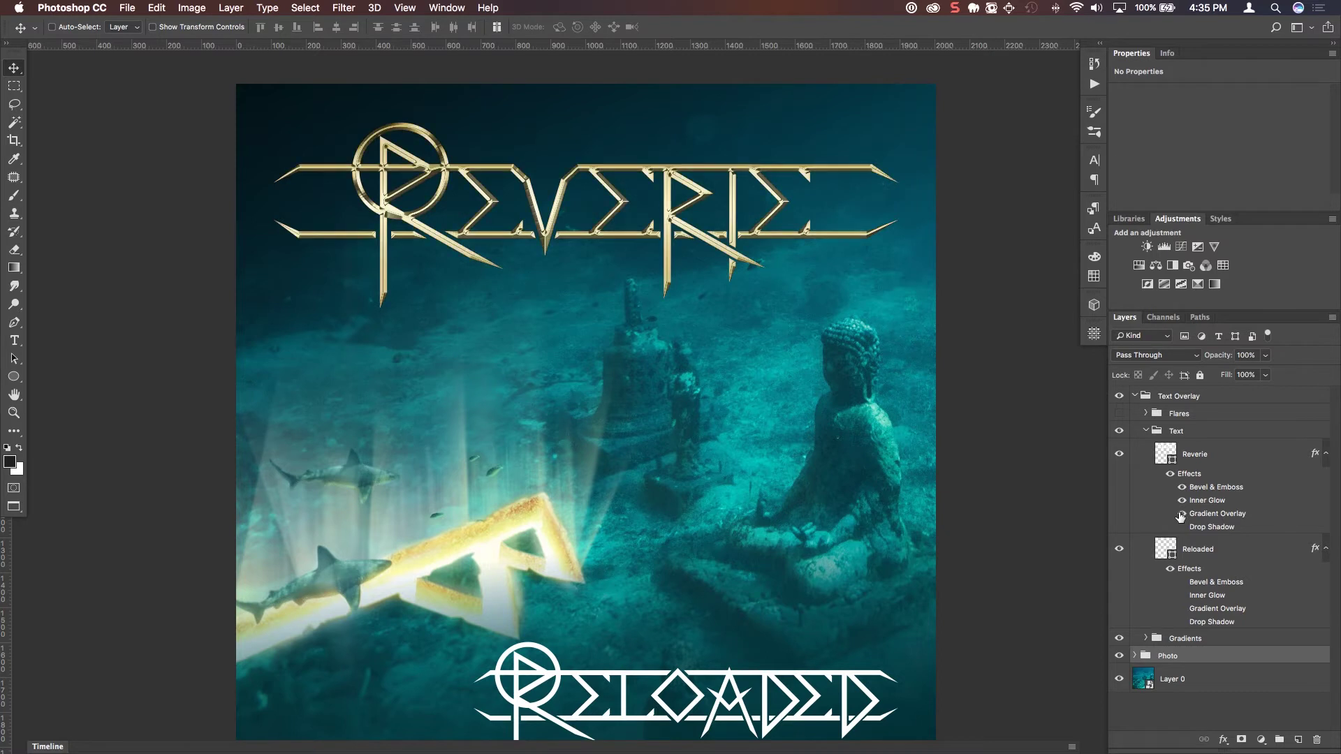
drag(1180, 504, 1181, 488)
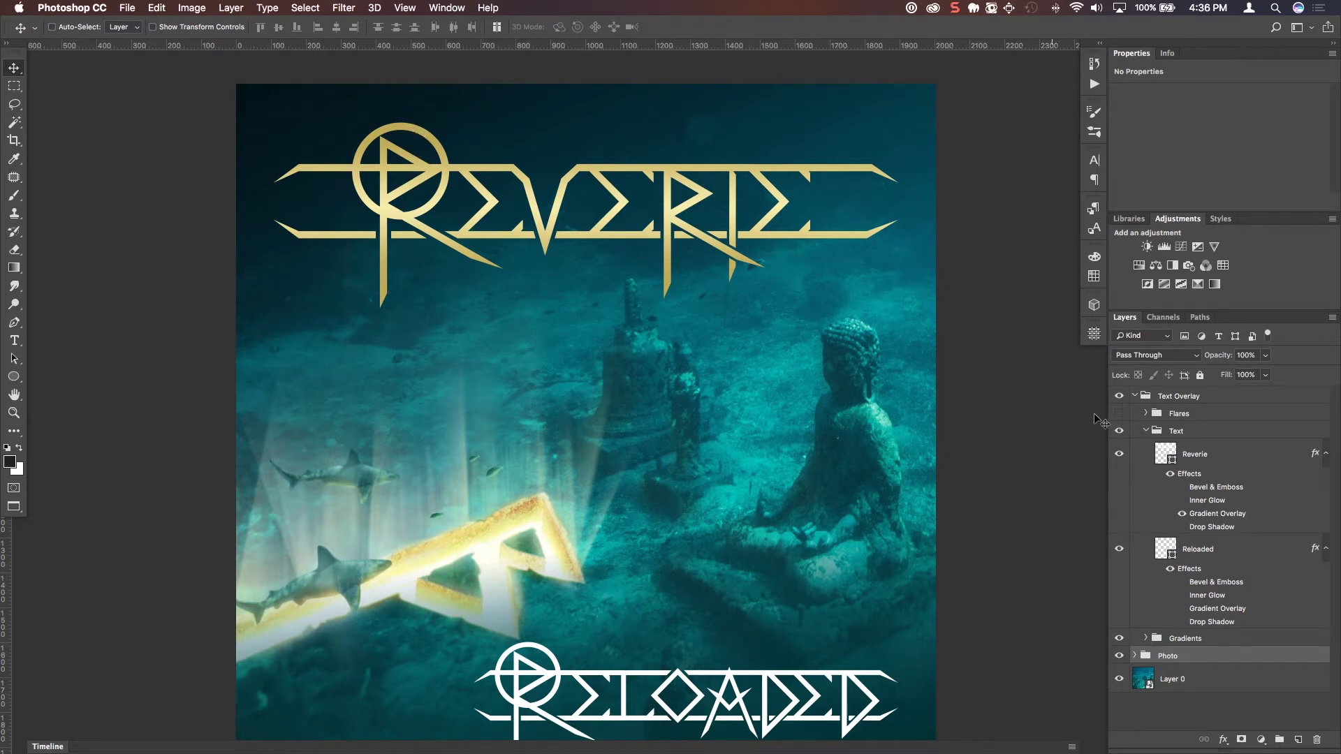
drag(1182, 486, 1184, 506)
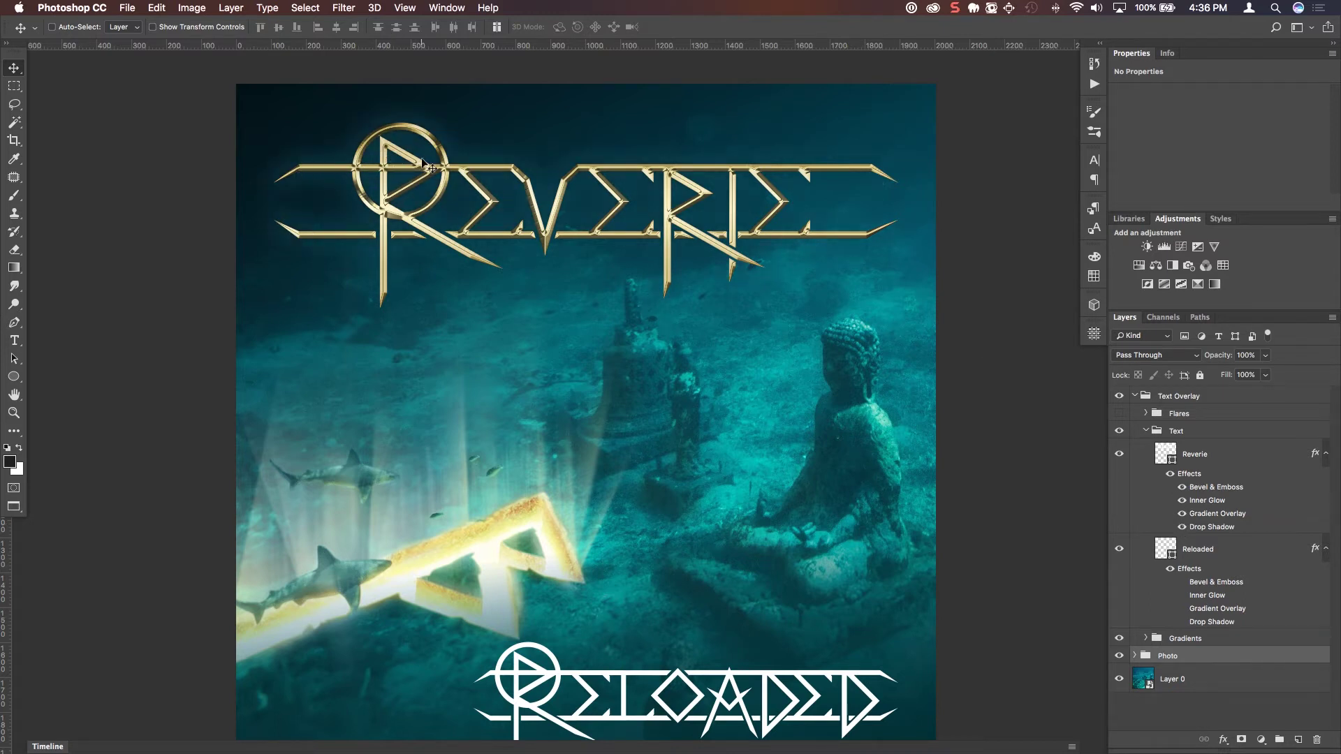
Turn on all of 'Reloaded''s gold effects and collapse both effects lists.
drag(1181, 581, 1181, 622)
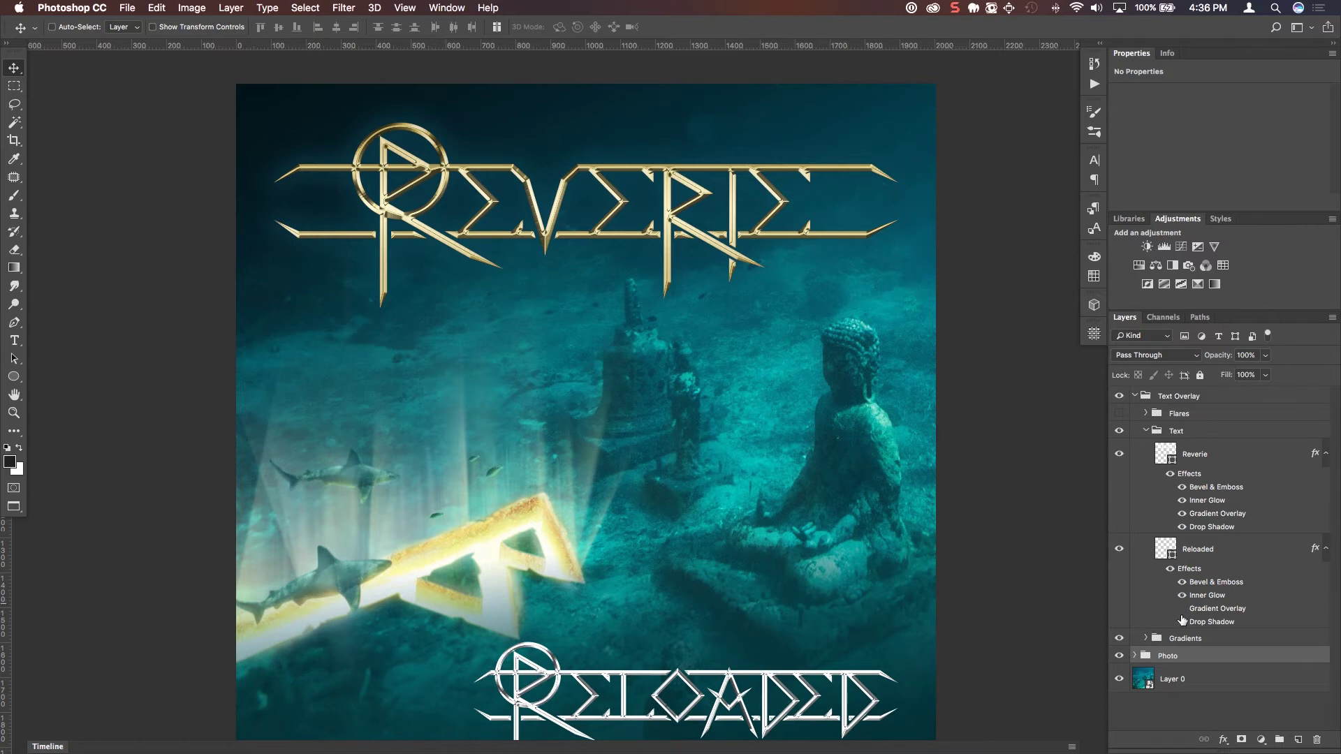
alt+click(1325, 453)
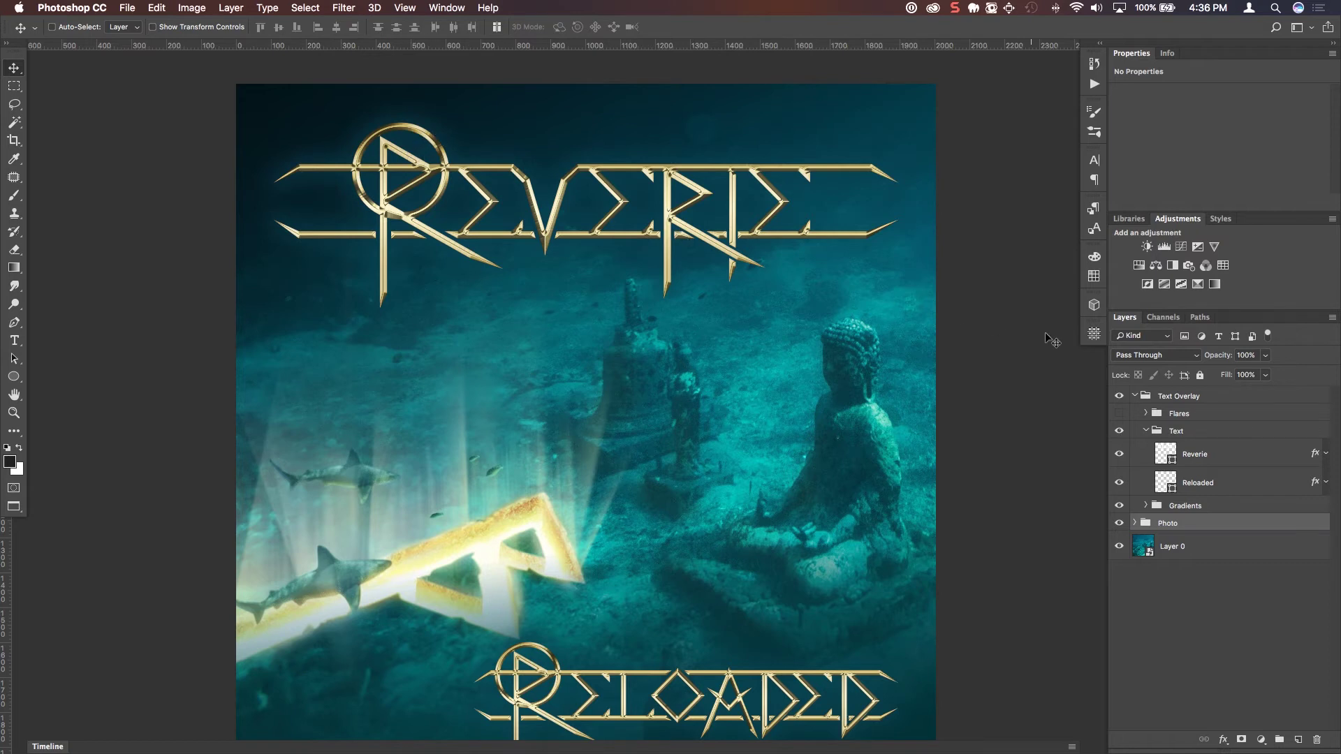
key(super+minus)
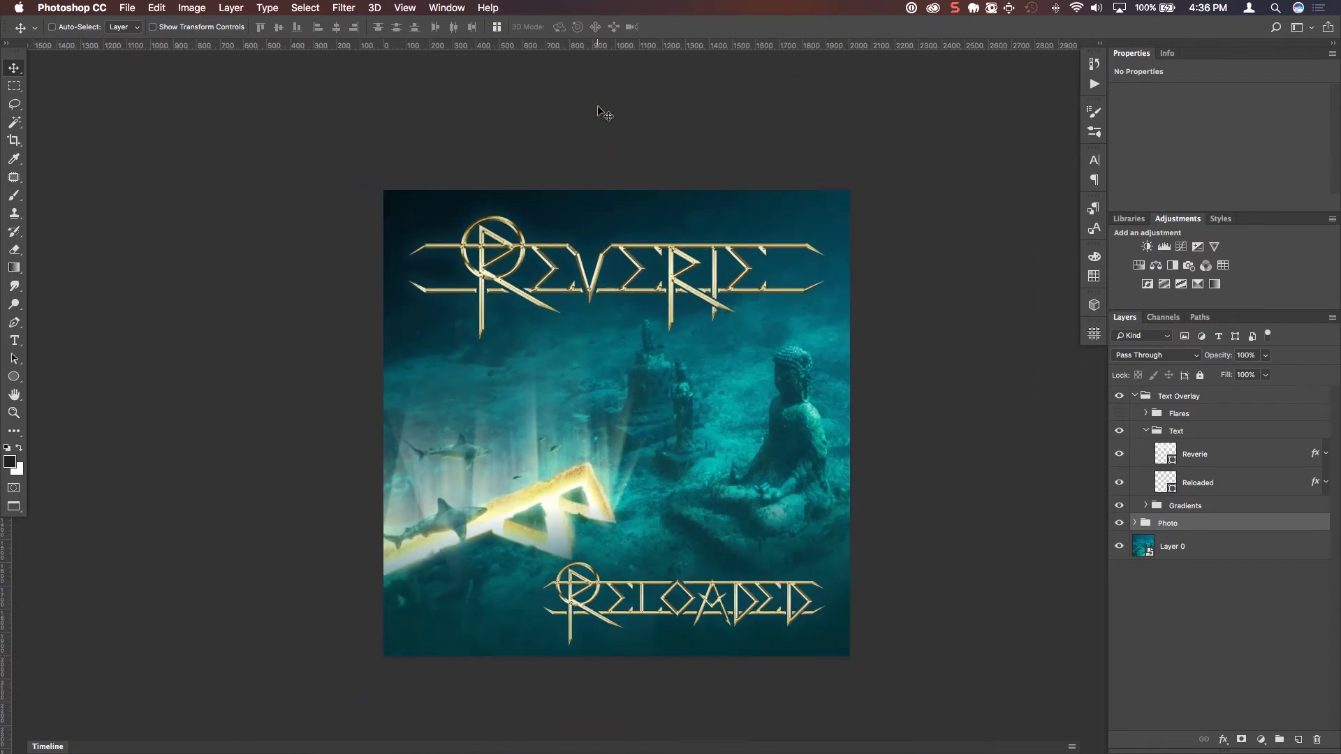
Show the Reloaded and Reverie flare subgroups inside the Flares group, then inspect the sparkles up close.
key(super+plus)
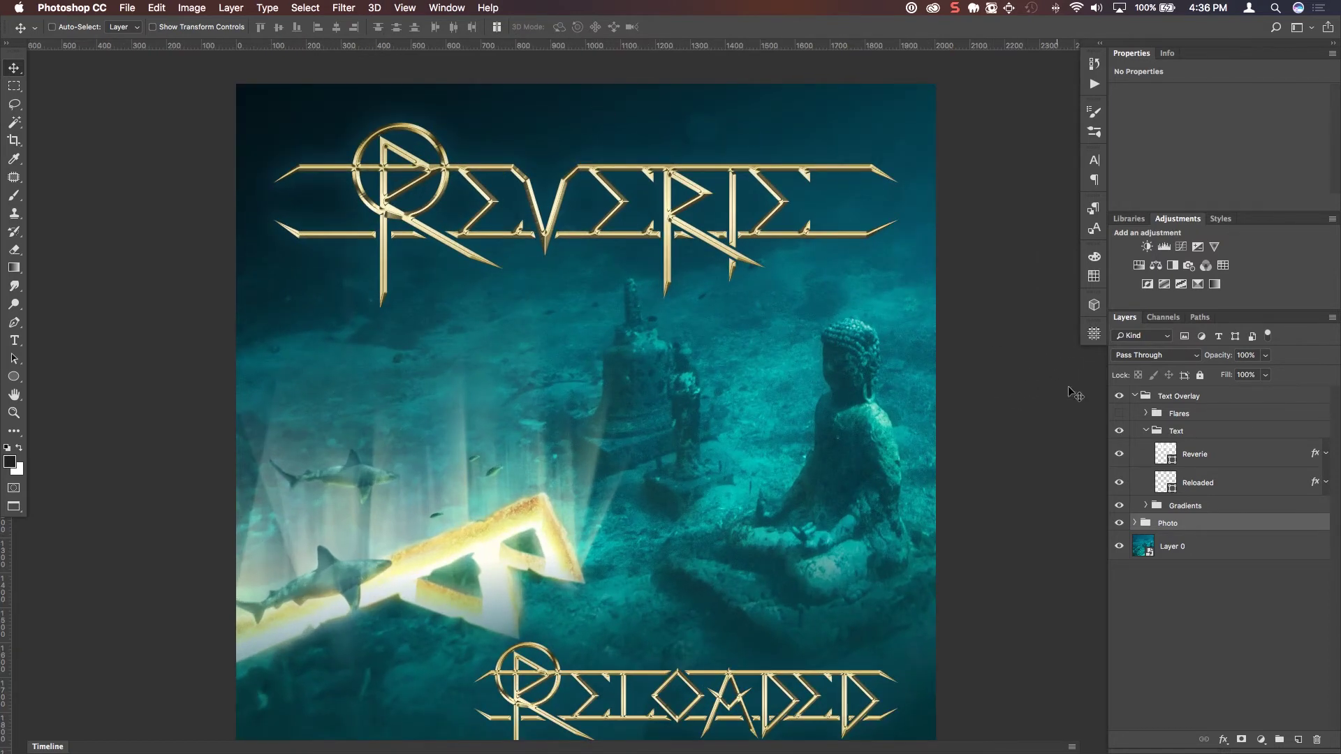
click(1146, 413)
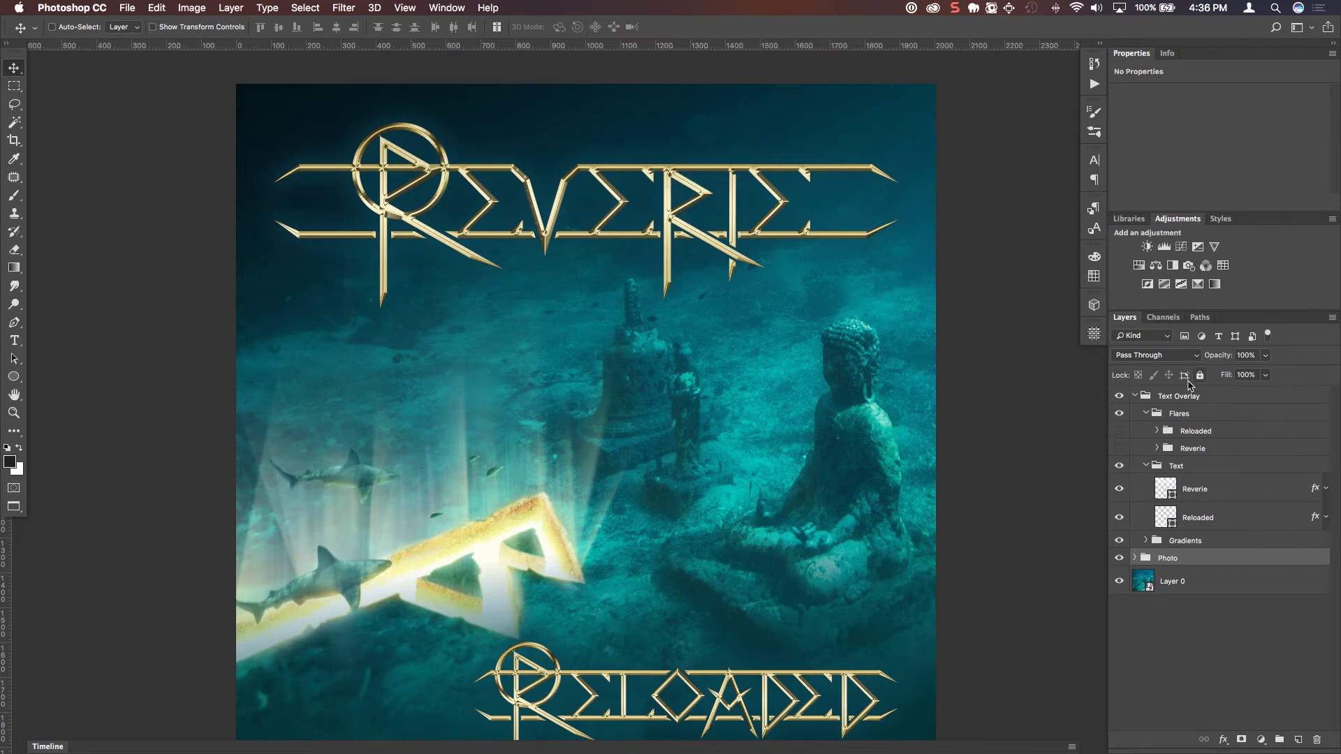
drag(1119, 433, 1119, 450)
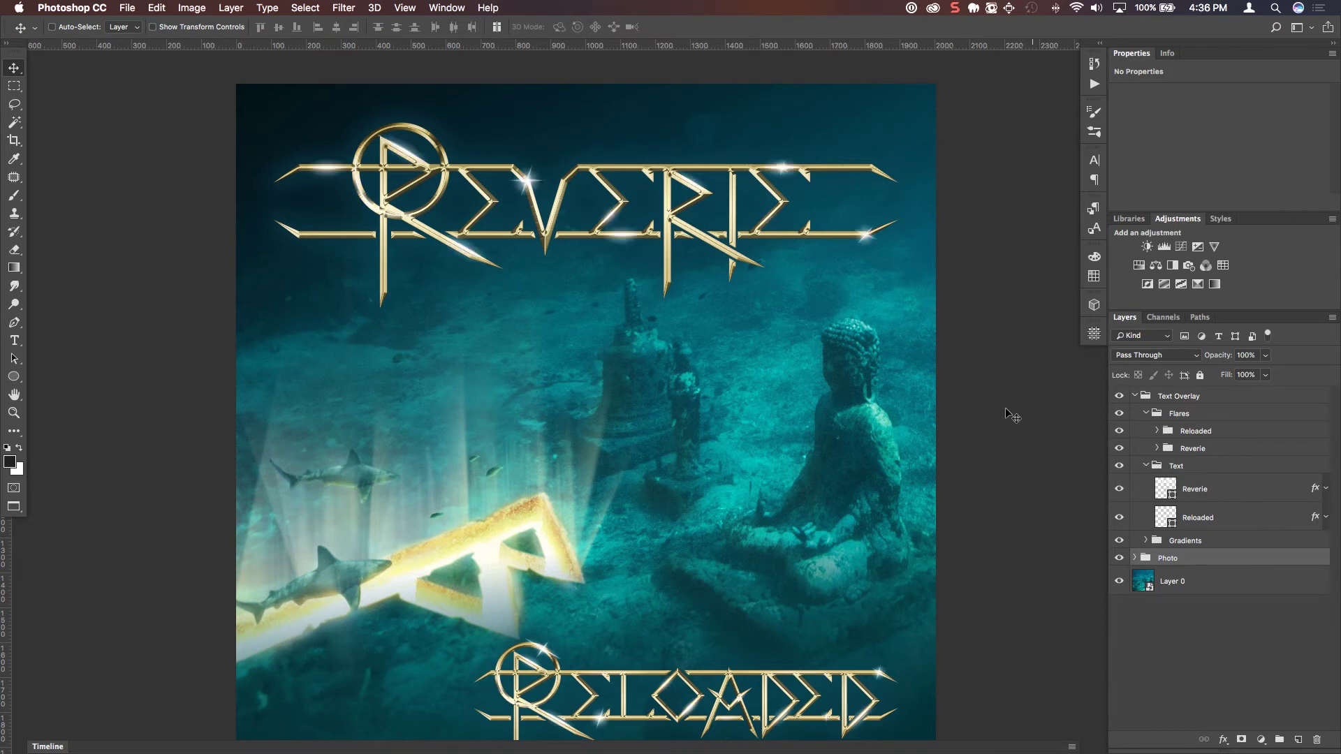
key(super+equal)
scroll(611, 310, up, 5)
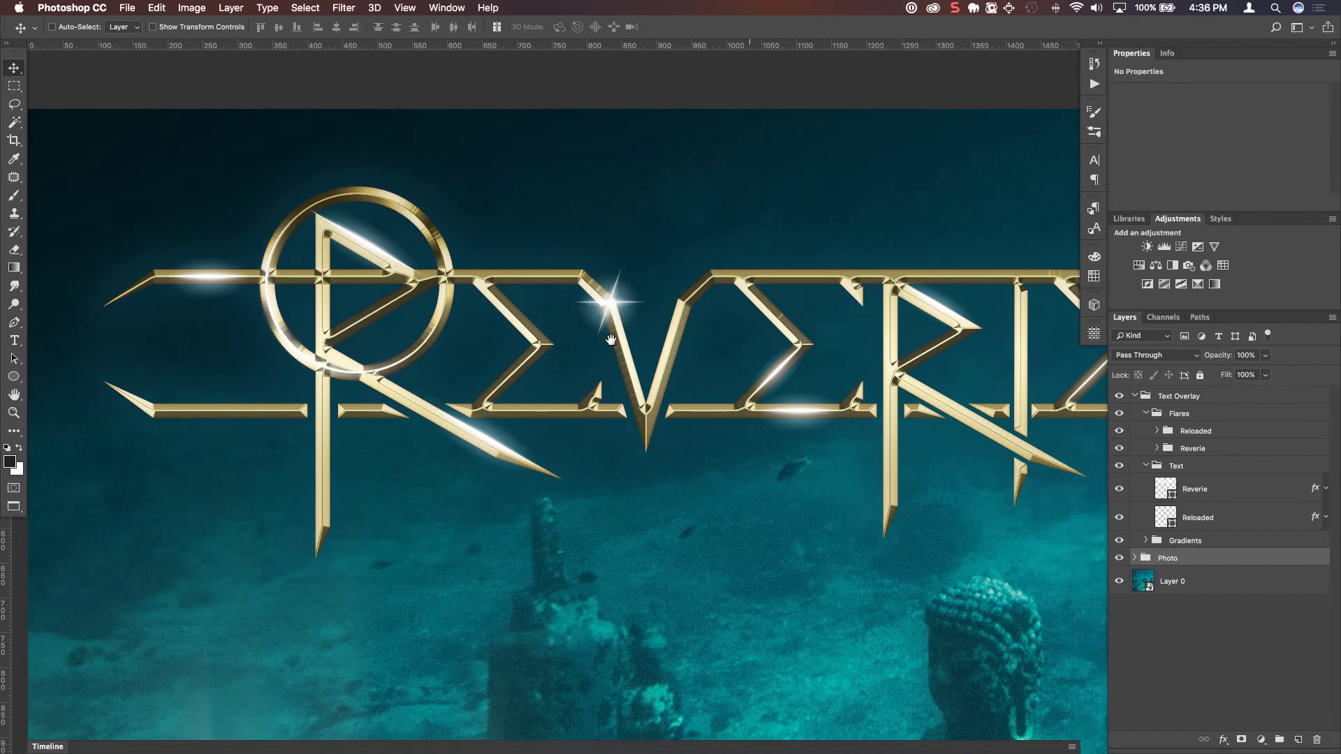
key(super+r)
drag(803, 344, 593, 341)
key(super+r)
scroll(594, 341, down, 5)
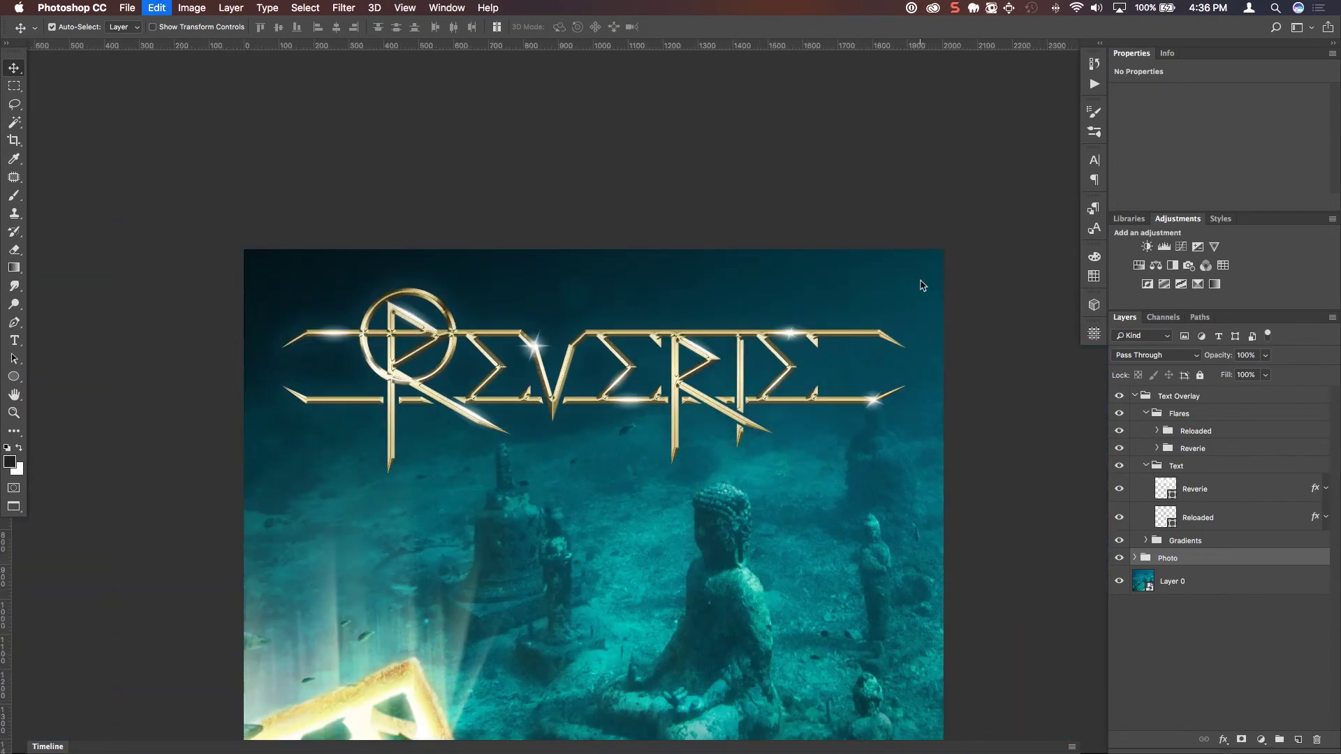